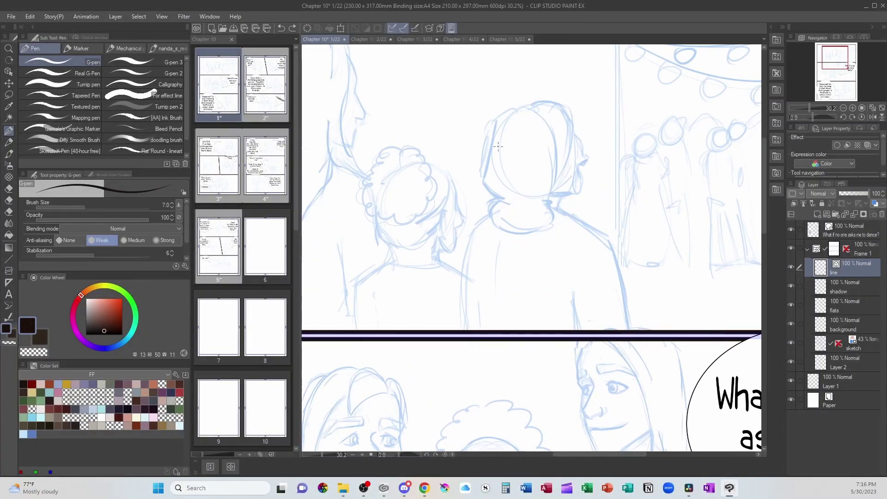
pyautogui.scroll(3, 498, 146)
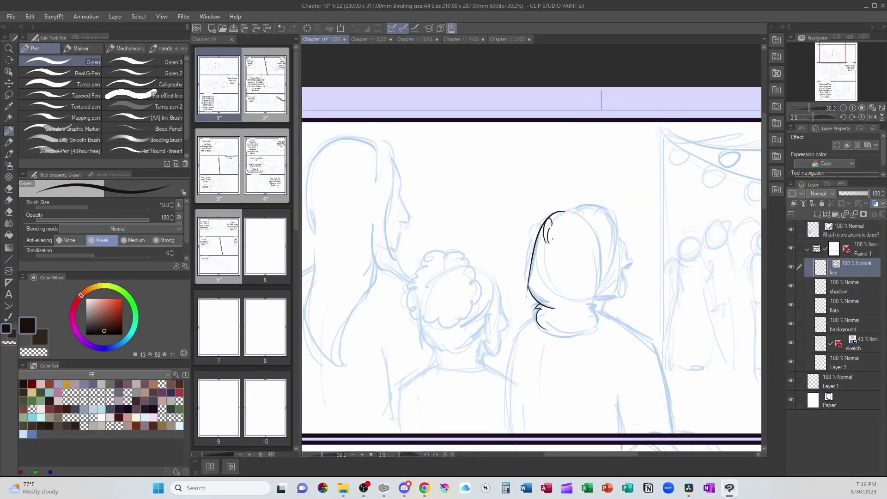
pyautogui.scroll(3, 605, 235)
# Step: Ink the back-view figure's hair, closing V, body outline and shoulder line
pyautogui.moveTo(644, 132); pyautogui.dragTo(608, 253)
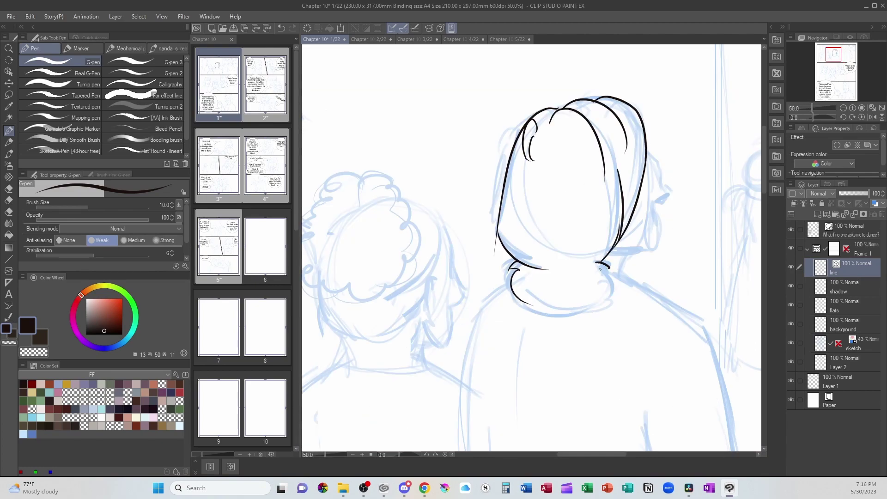
pyautogui.moveTo(580, 286); pyautogui.dragTo(589, 310)
pyautogui.press('e')
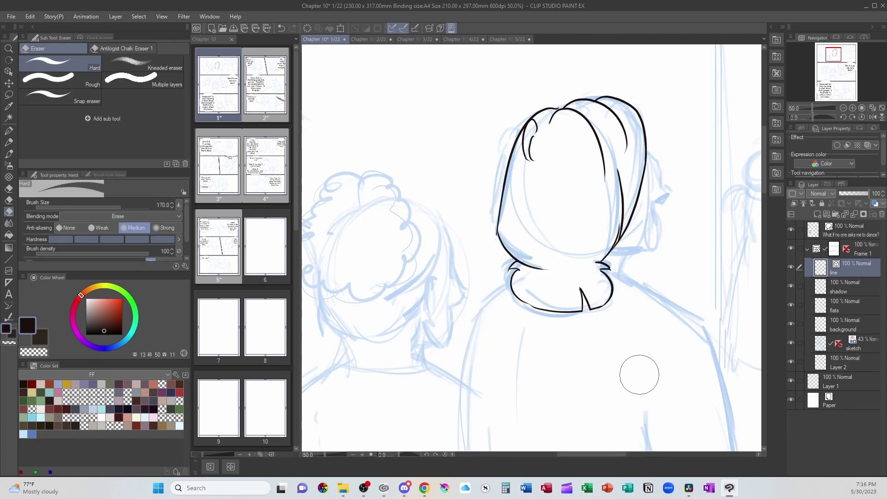
pyautogui.press('p')
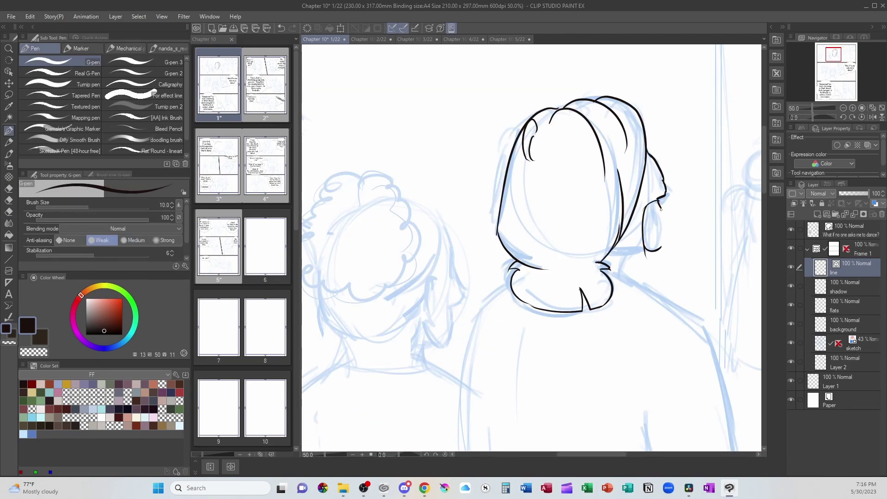
pyautogui.press('e')
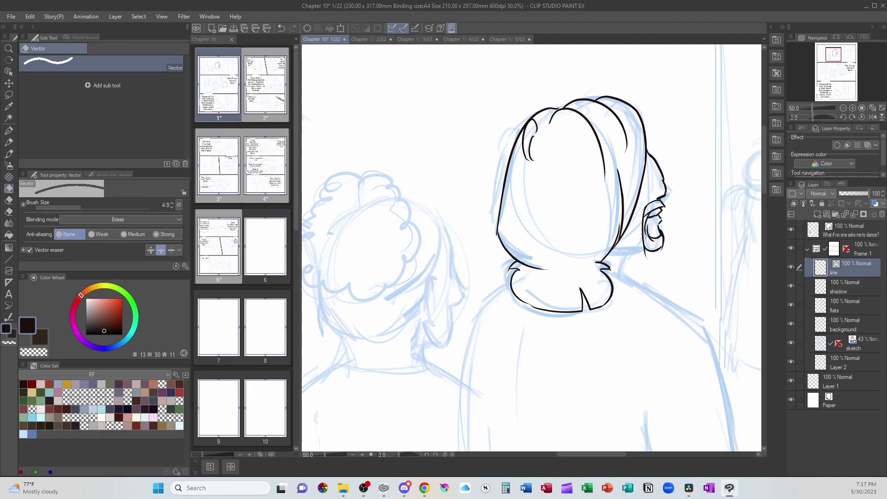
pyautogui.press('p')
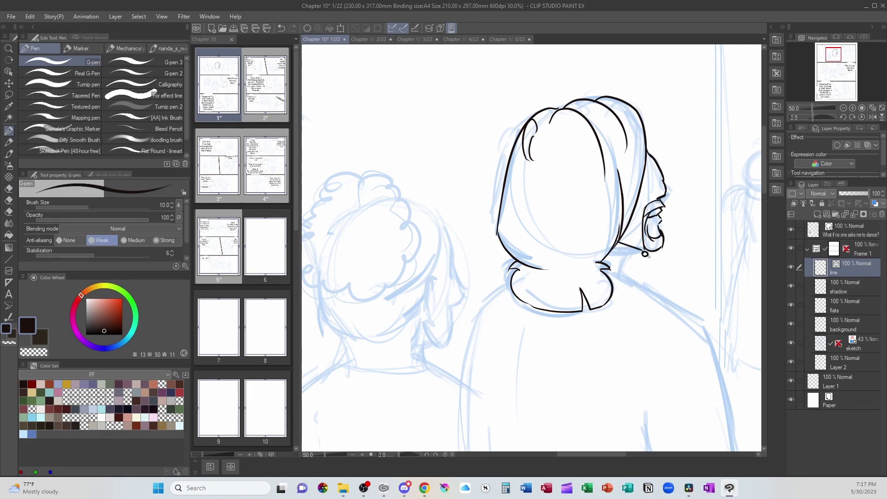
pyautogui.scroll(-5, 531, 248)
pyautogui.moveTo(504, 168); pyautogui.dragTo(444, 368)
pyautogui.moveTo(601, 161); pyautogui.dragTo(735, 368)
pyautogui.moveTo(758, 288); pyautogui.dragTo(690, 337)
# Step: Ink the curly-haired child's ear, face profile, chin and neck curve
pyautogui.press('e')
pyautogui.moveTo(438, 331); pyautogui.dragTo(658, 316)
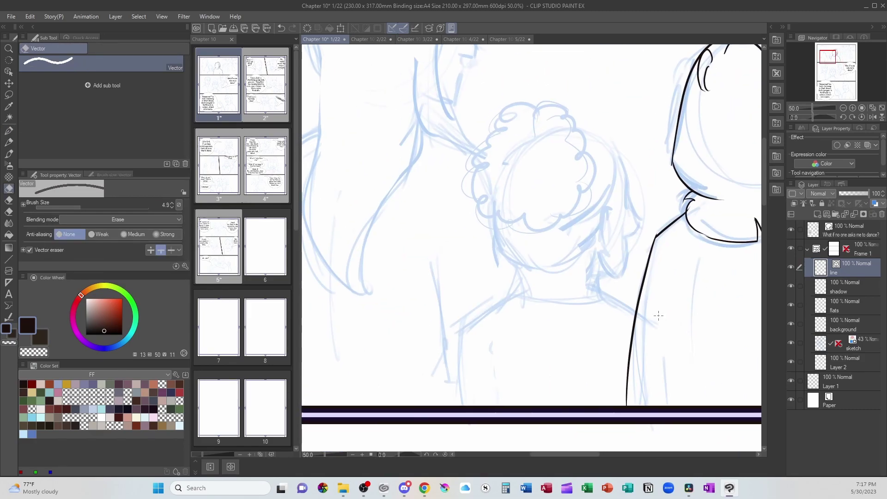
pyautogui.press('p')
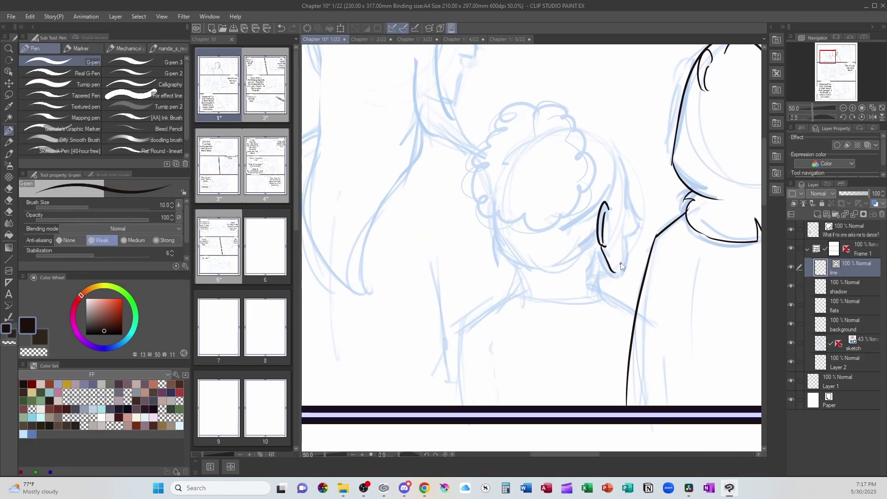
pyautogui.moveTo(603, 247); pyautogui.dragTo(622, 273)
pyautogui.moveTo(613, 150)
pyautogui.mouseDown()
pyautogui.moveTo(634, 242)
pyautogui.moveTo(602, 297)
pyautogui.mouseUp()
pyautogui.moveTo(527, 262); pyautogui.dragTo(519, 303)
# Step: Ink the child's curly hair outline, undoing and redrawing strokes as needed
pyautogui.moveTo(518, 111); pyautogui.dragTo(499, 236)
pyautogui.hotkey('ctrl', 'z')
pyautogui.moveTo(503, 118)
pyautogui.mouseDown()
pyautogui.moveTo(574, 125)
pyautogui.moveTo(479, 180)
pyautogui.moveTo(575, 126)
pyautogui.mouseUp()
pyautogui.hotkey('ctrl', 'z')
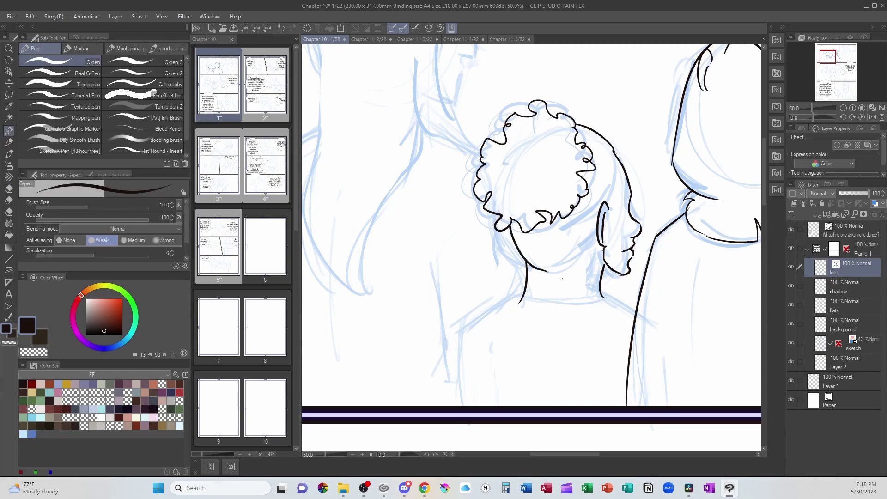
pyautogui.moveTo(613, 156); pyautogui.dragTo(617, 201)
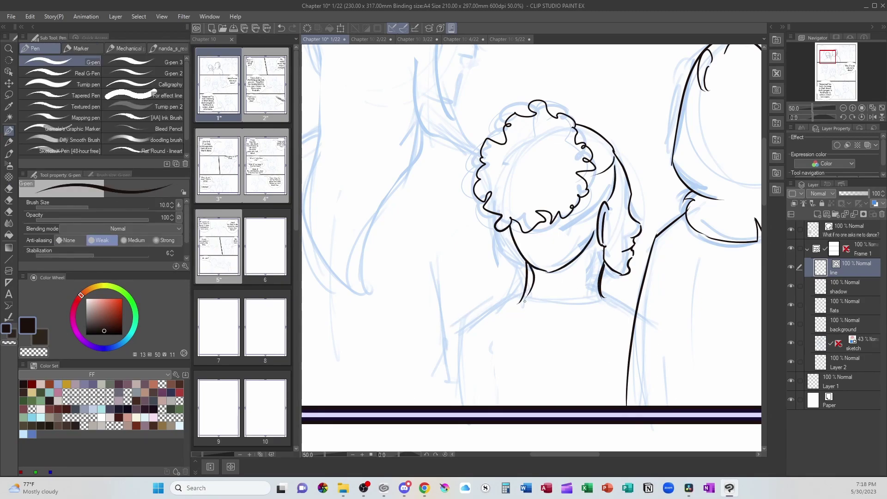
pyautogui.hotkey('ctrl', 'z')
# Step: Ink the base of the child's neck and both shoulders
pyautogui.moveTo(603, 300)
pyautogui.mouseDown()
pyautogui.moveTo(466, 324)
pyautogui.moveTo(448, 407)
pyautogui.mouseUp()
pyautogui.moveTo(484, 371); pyautogui.dragTo(486, 430)
pyautogui.moveTo(604, 298); pyautogui.dragTo(676, 351)
# Step: Ink the long-haired figure's face profile and long hair down to the shoulder
pyautogui.press('e')
pyautogui.moveTo(432, 198); pyautogui.dragTo(511, 332)
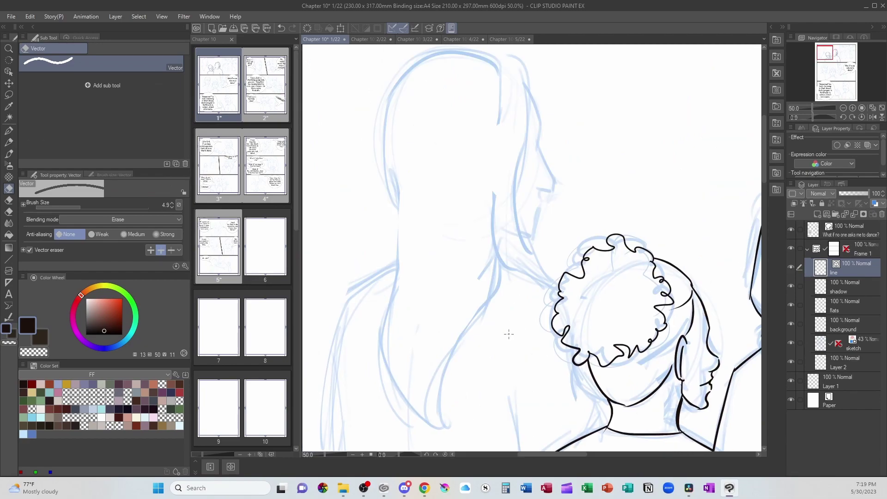
pyautogui.press('p')
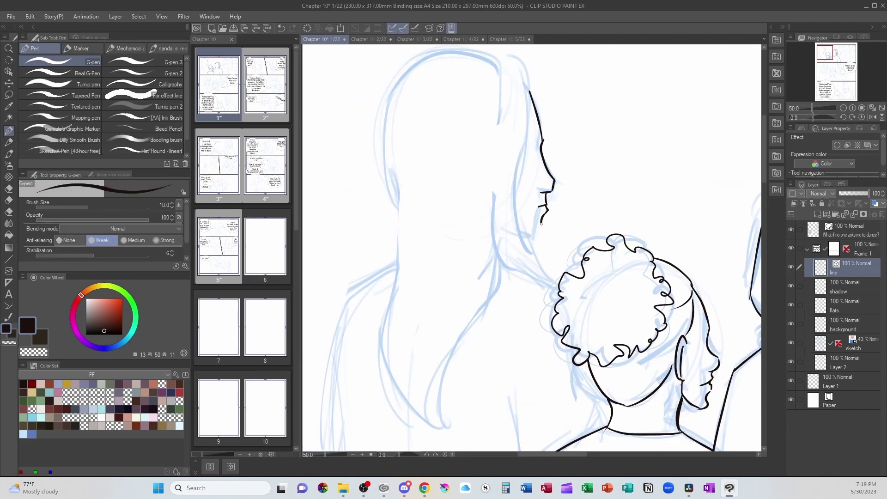
pyautogui.moveTo(526, 69); pyautogui.dragTo(548, 281)
pyautogui.moveTo(494, 59)
pyautogui.mouseDown()
pyautogui.moveTo(384, 261)
pyautogui.moveTo(410, 419)
pyautogui.mouseUp()
pyautogui.moveTo(498, 181); pyautogui.dragTo(555, 291)
pyautogui.moveTo(391, 265); pyautogui.dragTo(337, 310)
pyautogui.press('e')
pyautogui.press('p')
# Step: Ink the long-haired figure's left contour, arm, hand and shoulder, plus the child's neckline
pyautogui.moveTo(485, 278); pyautogui.dragTo(495, 215)
pyautogui.press('e')
pyautogui.press('p')
pyautogui.moveTo(417, 346)
pyautogui.mouseDown()
pyautogui.moveTo(486, 308)
pyautogui.moveTo(401, 444)
pyautogui.mouseUp()
pyautogui.moveTo(579, 300); pyautogui.dragTo(599, 364)
pyautogui.moveTo(677, 333); pyautogui.dragTo(593, 391)
pyautogui.moveTo(659, 269); pyautogui.dragTo(671, 335)
pyautogui.moveTo(410, 205); pyautogui.dragTo(390, 324)
# Step: Zoom out to review the whole inked top panel
pyautogui.press('e')
pyautogui.hotkey('ctrl', '-')
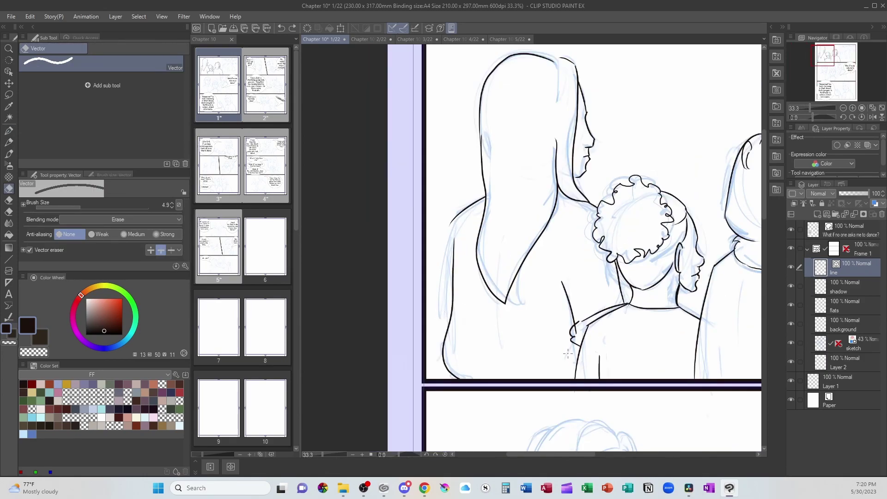
pyautogui.press('p')
pyautogui.press('e')
pyautogui.press('p')
pyautogui.press('e')
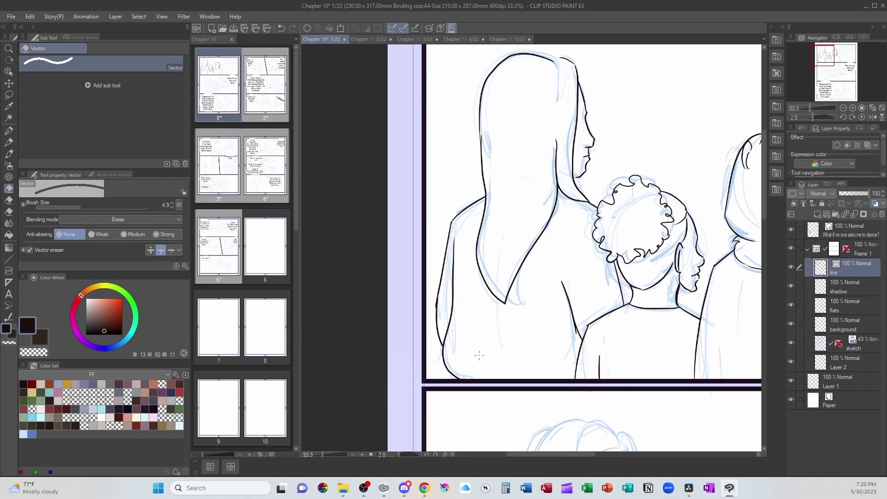
# Step: Ink the bearded man's nose, cheek, both eyebrows and left upper eyelid
pyautogui.hotkey('ctrl', '-')
pyautogui.scroll(-5, 603, 202)
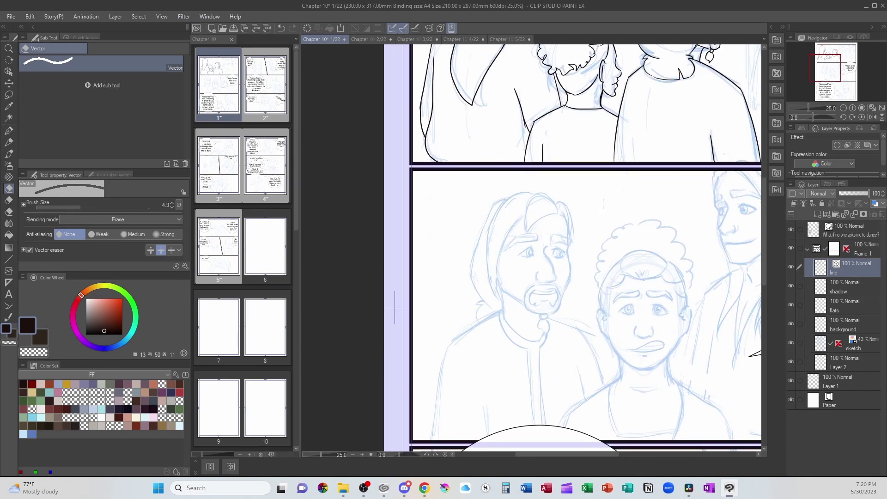
pyautogui.scroll(2, 603, 203)
pyautogui.scroll(1, 603, 203)
pyautogui.press('p')
pyautogui.moveTo(504, 182); pyautogui.dragTo(521, 263)
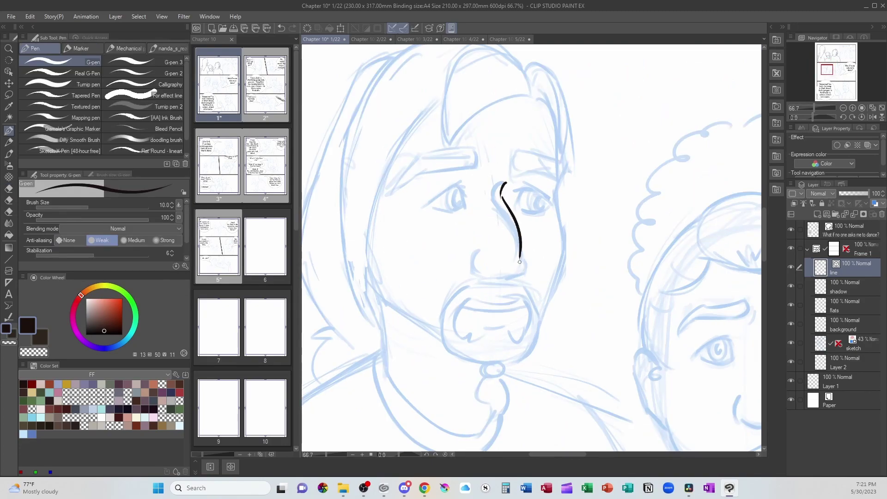
pyautogui.moveTo(553, 114)
pyautogui.mouseDown()
pyautogui.moveTo(562, 212)
pyautogui.moveTo(534, 337)
pyautogui.mouseUp()
pyautogui.hotkey('ctrl', 'z')
pyautogui.moveTo(562, 214); pyautogui.dragTo(533, 338)
pyautogui.moveTo(394, 191)
pyautogui.mouseDown()
pyautogui.moveTo(480, 167)
pyautogui.moveTo(559, 174)
pyautogui.mouseUp()
pyautogui.scroll(1, 424, 118)
pyautogui.moveTo(433, 253); pyautogui.dragTo(501, 228)
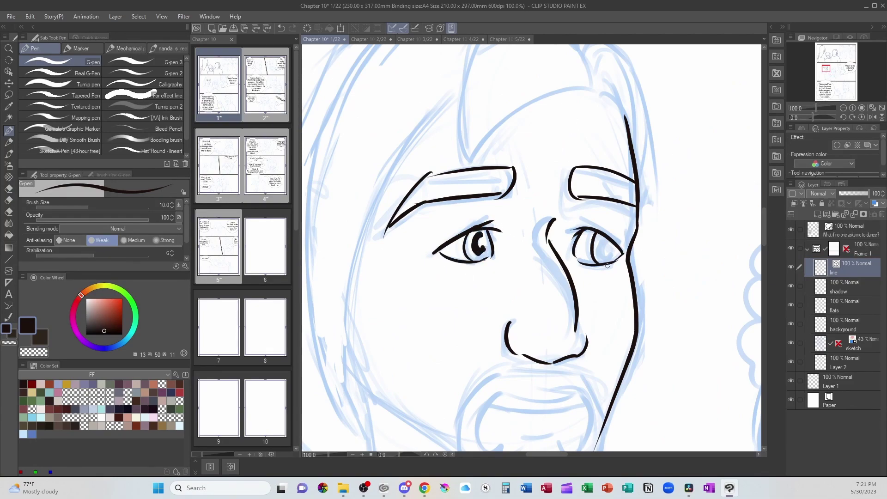
# Step: Lasso the man's right eye and resize it with a transform
pyautogui.press('m')
pyautogui.moveTo(589, 206); pyautogui.dragTo(575, 205)
pyautogui.hotkey('ctrl', 't')
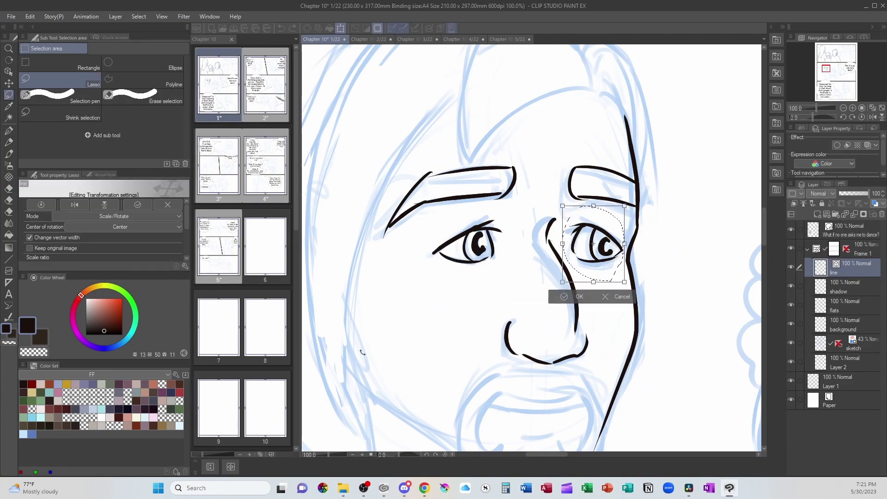
pyautogui.moveTo(593, 243); pyautogui.dragTo(593, 245)
pyautogui.press('Return')
pyautogui.hotkey('ctrl', 't')
pyautogui.press('Return')
pyautogui.hotkey('ctrl', 'd')
pyautogui.press('p')
pyautogui.scroll(3, 611, 284)
# Step: Ink the man's long hair strands, with the line layer as the drawing target
pyautogui.moveTo(470, 288)
pyautogui.mouseDown()
pyautogui.moveTo(598, 224)
pyautogui.moveTo(591, 186)
pyautogui.moveTo(638, 297)
pyautogui.mouseUp()
pyautogui.scroll(-2, 630, 313)
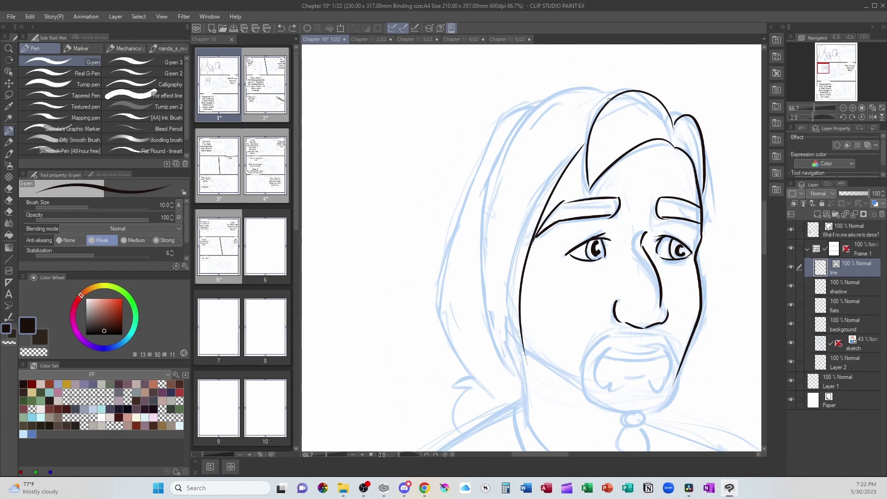
pyautogui.moveTo(611, 97); pyautogui.dragTo(537, 384)
pyautogui.press('o')
pyautogui.click(540, 416)
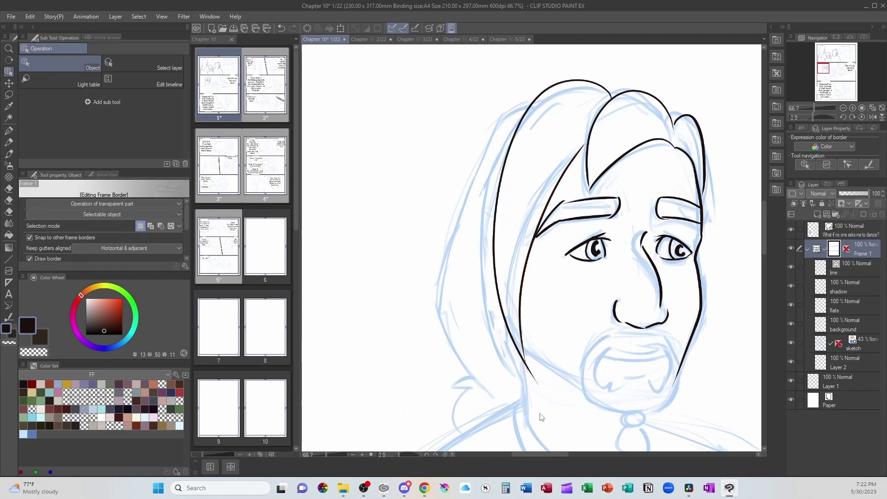
pyautogui.press('p')
pyautogui.click(853, 267)
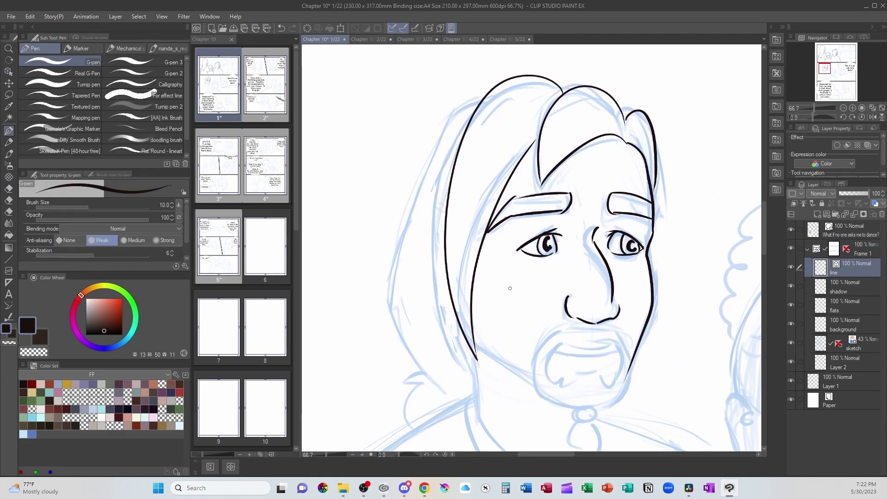
pyautogui.moveTo(479, 104); pyautogui.dragTo(416, 430)
pyautogui.scroll(4, 608, 305)
# Step: Ink the man's zigzag mustache, round goatee, upper lip and mouth line
pyautogui.moveTo(614, 191)
pyautogui.mouseDown()
pyautogui.moveTo(424, 196)
pyautogui.moveTo(559, 359)
pyautogui.moveTo(613, 191)
pyautogui.mouseUp()
pyautogui.moveTo(470, 211)
pyautogui.mouseDown()
pyautogui.moveTo(595, 220)
pyautogui.moveTo(554, 210)
pyautogui.mouseUp()
pyautogui.moveTo(470, 210)
pyautogui.mouseDown()
pyautogui.moveTo(430, 283)
pyautogui.moveTo(482, 313)
pyautogui.mouseUp()
pyautogui.moveTo(498, 285); pyautogui.dragTo(557, 282)
pyautogui.moveTo(598, 208); pyautogui.dragTo(571, 312)
pyautogui.moveTo(477, 313); pyautogui.dragTo(505, 291)
pyautogui.moveTo(445, 236); pyautogui.dragTo(601, 228)
pyautogui.scroll(-3, 526, 298)
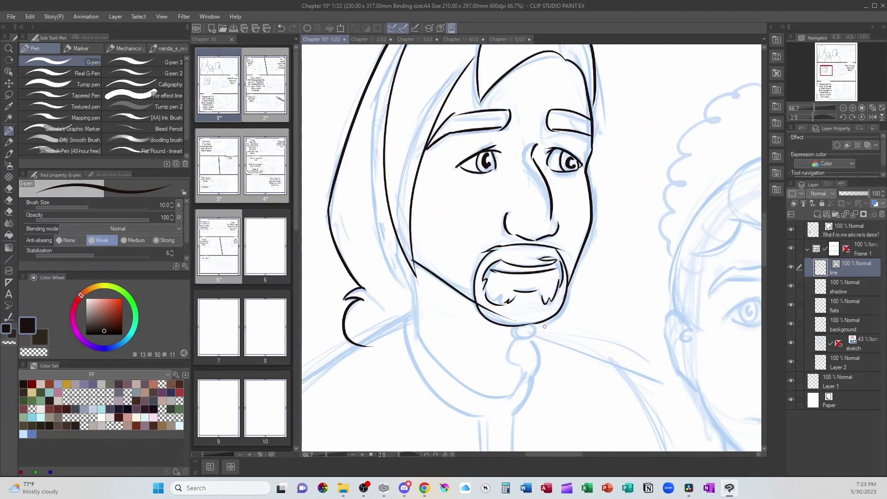
# Step: Ink the man's chin, neck and vertical collar lines
pyautogui.moveTo(517, 327); pyautogui.dragTo(534, 380)
pyautogui.moveTo(413, 272)
pyautogui.mouseDown()
pyautogui.moveTo(506, 395)
pyautogui.moveTo(527, 378)
pyautogui.mouseUp()
pyautogui.scroll(-1, 425, 264)
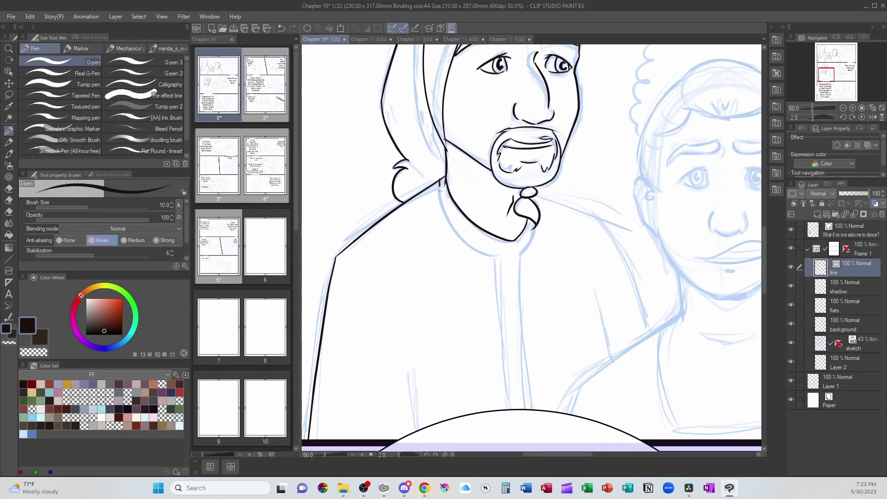
pyautogui.moveTo(502, 258)
pyautogui.mouseDown()
pyautogui.moveTo(508, 408)
pyautogui.moveTo(527, 409)
pyautogui.mouseUp()
pyautogui.press('e')
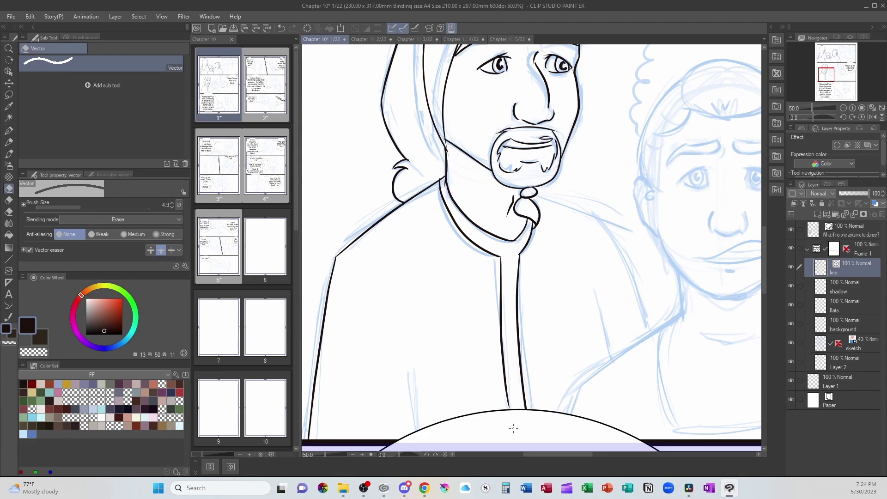
pyautogui.press('p')
# Step: Finish the man's right shoulder, then ink the boy's eyelids, lashes and irises
pyautogui.moveTo(537, 198); pyautogui.dragTo(658, 372)
pyautogui.press('e')
pyautogui.moveTo(760, 321); pyautogui.dragTo(609, 390)
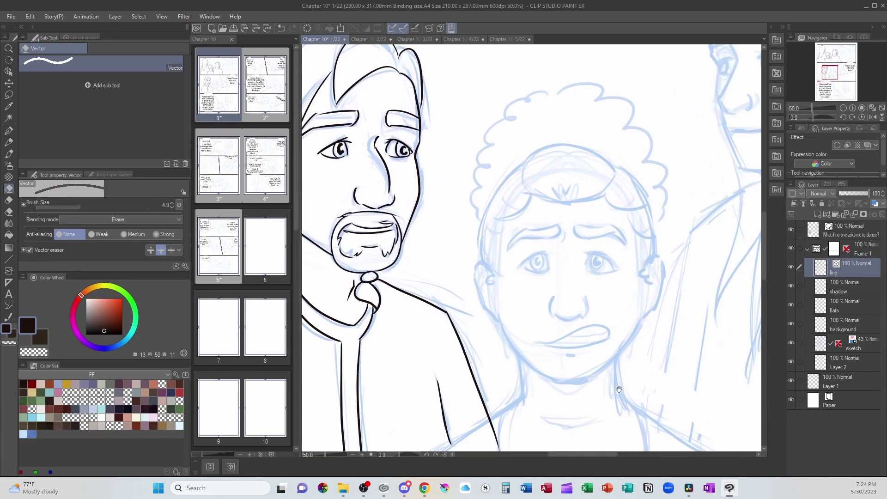
pyautogui.scroll(2, 565, 295)
pyautogui.press('p')
pyautogui.moveTo(468, 238); pyautogui.dragTo(533, 211)
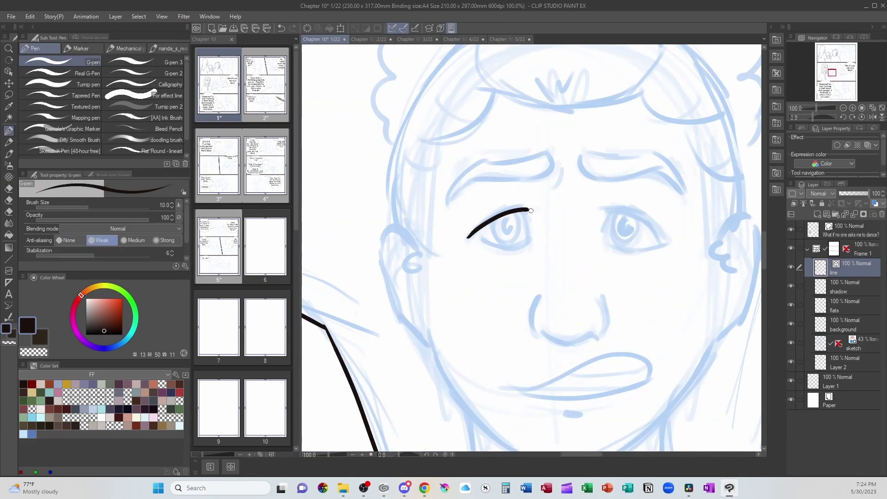
pyautogui.moveTo(598, 210); pyautogui.dragTo(667, 241)
pyautogui.moveTo(529, 213); pyautogui.dragTo(533, 246)
pyautogui.moveTo(479, 240); pyautogui.dragTo(494, 247)
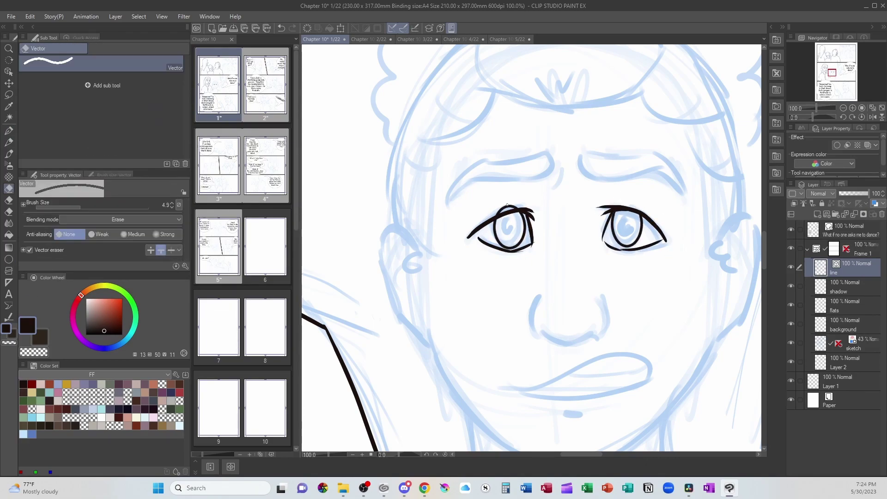
pyautogui.moveTo(516, 220); pyautogui.dragTo(514, 239)
pyautogui.moveTo(632, 219); pyautogui.dragTo(628, 237)
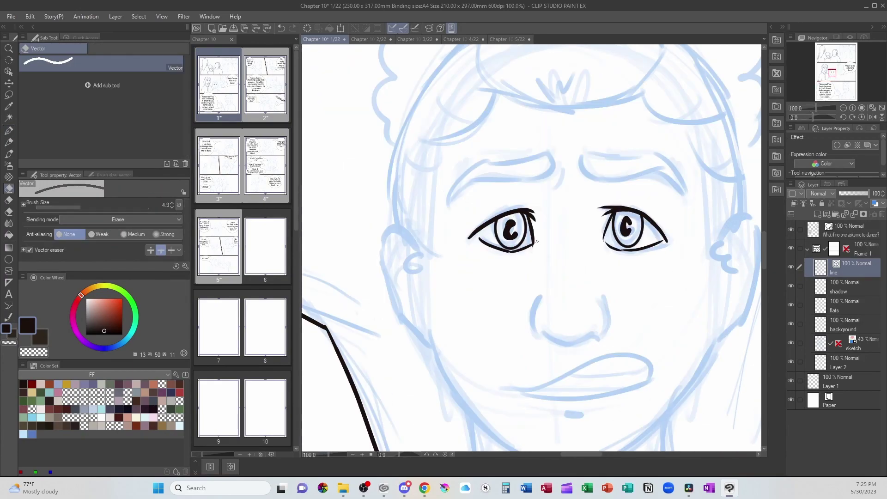
# Step: Ink the boy's nose, eyebrows and upper and lower lips
pyautogui.moveTo(537, 300); pyautogui.dragTo(599, 341)
pyautogui.moveTo(600, 301); pyautogui.dragTo(598, 337)
pyautogui.moveTo(556, 291); pyautogui.dragTo(575, 291)
pyautogui.scroll(1, 576, 291)
pyautogui.moveTo(497, 208)
pyautogui.mouseDown()
pyautogui.moveTo(556, 223)
pyautogui.moveTo(449, 248)
pyautogui.moveTo(532, 203)
pyautogui.mouseUp()
pyautogui.moveTo(587, 229); pyautogui.dragTo(693, 244)
pyautogui.scroll(-2, 523, 337)
pyautogui.moveTo(510, 347)
pyautogui.mouseDown()
pyautogui.moveTo(655, 331)
pyautogui.moveTo(654, 340)
pyautogui.mouseUp()
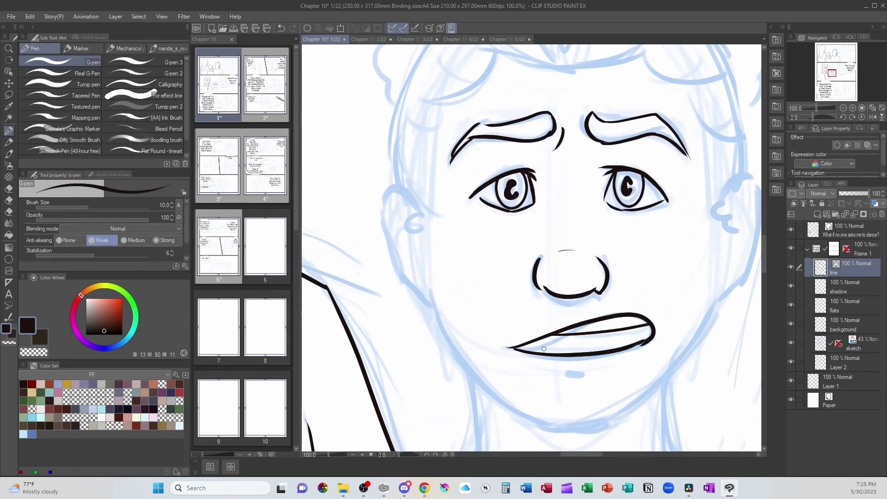
pyautogui.scroll(3, 513, 208)
# Step: Ink the boy's hair outline, face sides, ears with inner detail, and jaw line
pyautogui.moveTo(566, 223); pyautogui.dragTo(650, 175)
pyautogui.moveTo(631, 206); pyautogui.dragTo(734, 291)
pyautogui.moveTo(486, 206); pyautogui.dragTo(409, 326)
pyautogui.scroll(-1, 485, 278)
pyautogui.moveTo(442, 226); pyautogui.dragTo(419, 313)
pyautogui.scroll(-1, 588, 365)
pyautogui.scroll(-2, 588, 366)
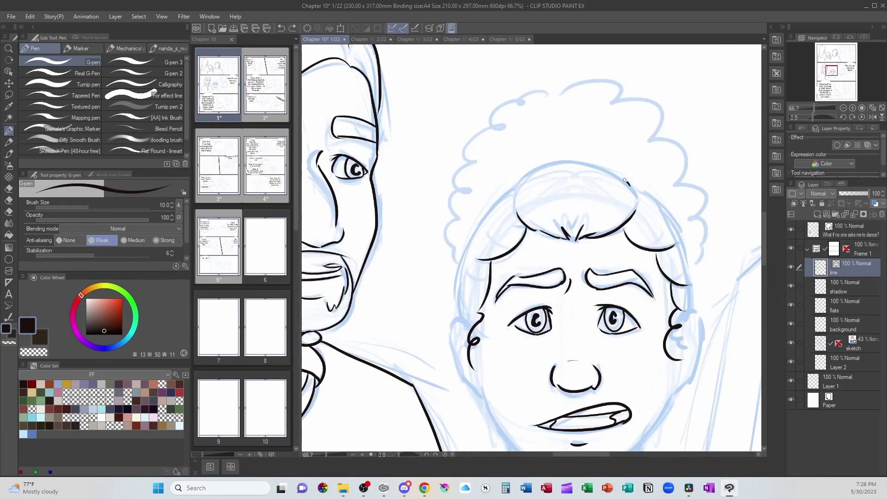
pyautogui.scroll(1, 655, 265)
pyautogui.moveTo(655, 265); pyautogui.dragTo(662, 279)
pyautogui.moveTo(445, 240); pyautogui.dragTo(429, 284)
pyautogui.moveTo(651, 312); pyautogui.dragTo(555, 401)
pyautogui.moveTo(462, 316); pyautogui.dragTo(559, 400)
# Step: Erase and redraw the outer line of the boy's right ear
pyautogui.press('e')
pyautogui.press('p')
pyautogui.moveTo(677, 231)
pyautogui.mouseDown()
pyautogui.moveTo(678, 288)
pyautogui.moveTo(665, 307)
pyautogui.mouseUp()
pyautogui.press('e')
pyautogui.click(679, 286)
pyautogui.press('p')
pyautogui.moveTo(659, 231)
pyautogui.mouseDown()
pyautogui.moveTo(677, 283)
pyautogui.moveTo(652, 315)
pyautogui.mouseUp()
pyautogui.scroll(-2, 465, 312)
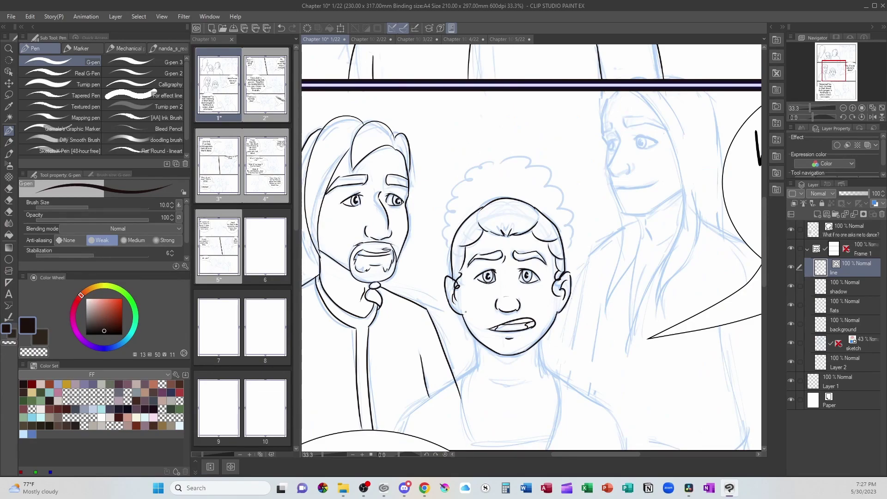
# Step: Ink the boy's curly hair, neck and shoulder lines
pyautogui.moveTo(445, 224)
pyautogui.mouseDown()
pyautogui.moveTo(496, 160)
pyautogui.moveTo(573, 251)
pyautogui.mouseUp()
pyautogui.hotkey('ctrl', 'z')
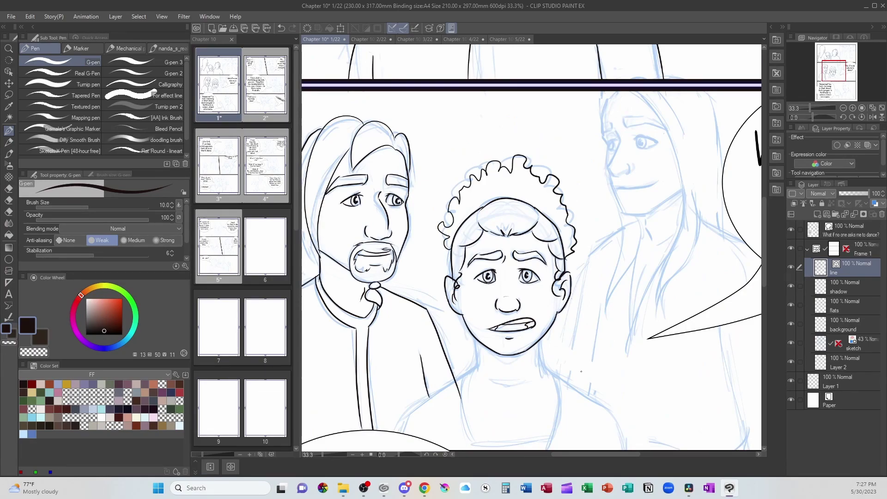
pyautogui.scroll(1, 532, 247)
pyautogui.moveTo(483, 251); pyautogui.dragTo(358, 358)
pyautogui.moveTo(582, 255); pyautogui.dragTo(731, 366)
pyautogui.moveTo(468, 272); pyautogui.dragTo(463, 378)
pyautogui.moveTo(596, 267); pyautogui.dragTo(606, 369)
pyautogui.moveTo(721, 354); pyautogui.dragTo(624, 367)
pyautogui.moveTo(625, 368); pyautogui.dragTo(631, 402)
pyautogui.scroll(-2, 531, 247)
pyautogui.scroll(1, 532, 248)
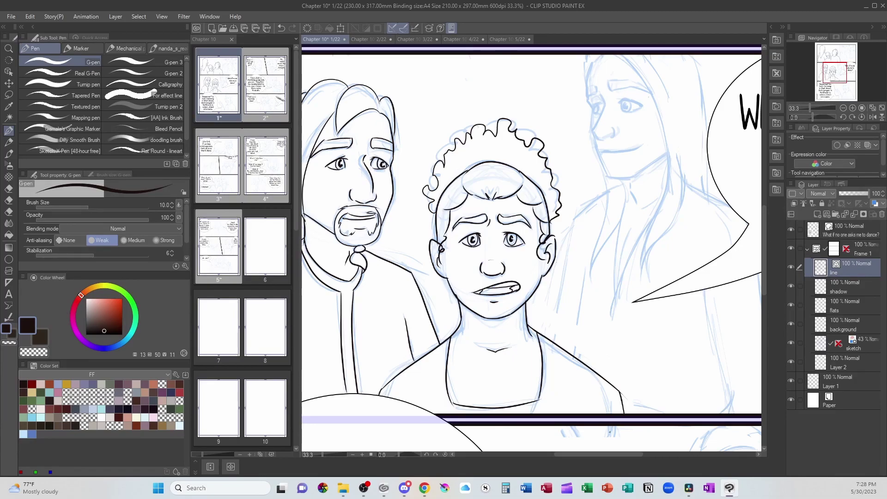
pyautogui.scroll(2, 648, 209)
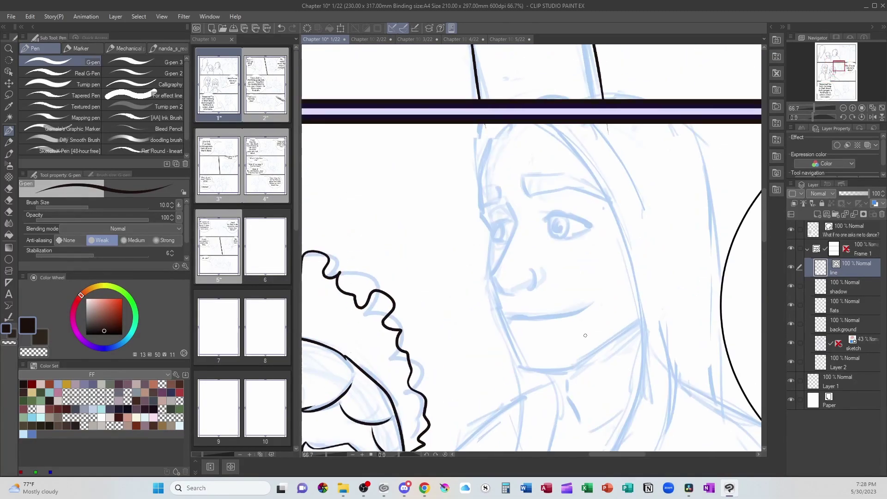
# Step: Ink the long-haired character's nose and face outline from forehead to chin, tuning G-pen size
pyautogui.moveTo(507, 207)
pyautogui.mouseDown()
pyautogui.moveTo(512, 294)
pyautogui.moveTo(536, 272)
pyautogui.mouseUp()
pyautogui.moveTo(489, 136); pyautogui.dragTo(667, 305)
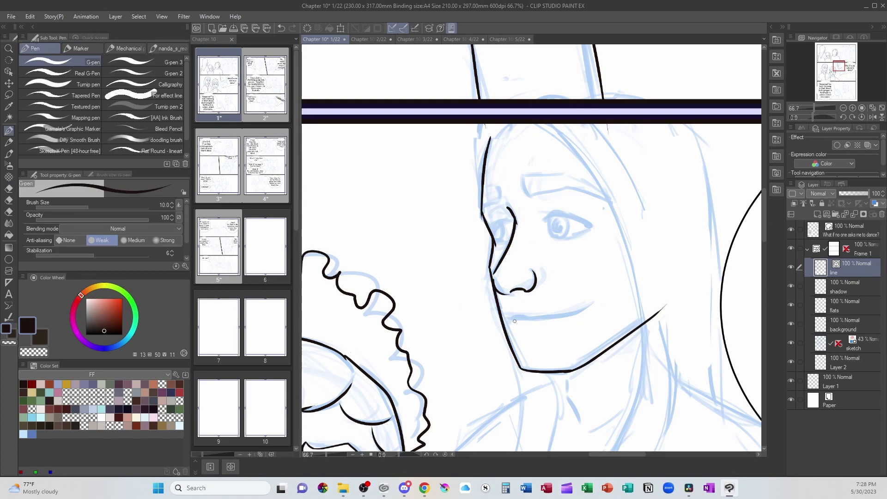
pyautogui.press(']')
pyautogui.press(']')
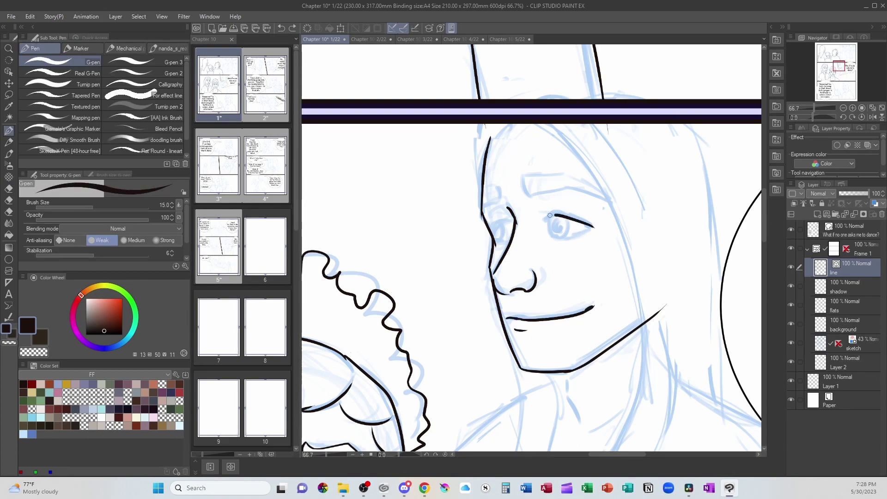
pyautogui.press('[')
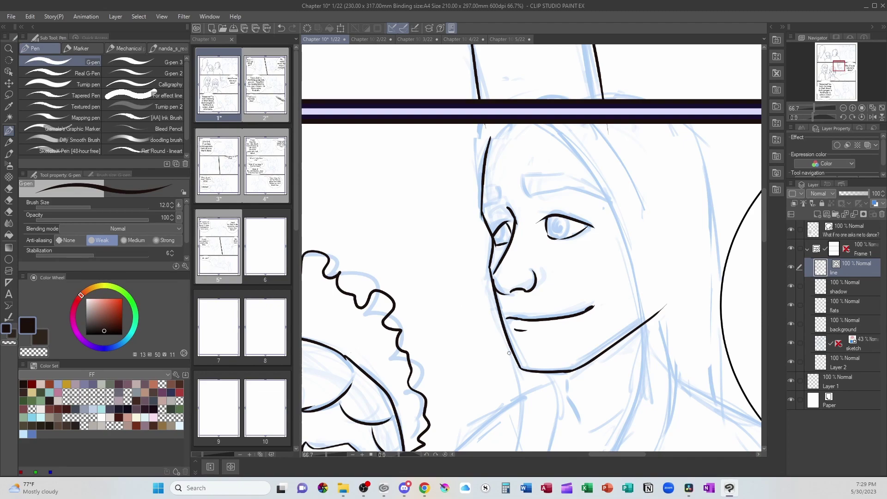
pyautogui.press('u')
pyautogui.press('p')
# Step: Ink both eyebrows, a long hair line down the face's right side, and the neck
pyautogui.moveTo(530, 176); pyautogui.dragTo(610, 198)
pyautogui.moveTo(504, 185)
pyautogui.mouseDown()
pyautogui.moveTo(475, 205)
pyautogui.moveTo(486, 210)
pyautogui.mouseUp()
pyautogui.press('[')
pyautogui.moveTo(542, 121)
pyautogui.mouseDown()
pyautogui.moveTo(645, 413)
pyautogui.moveTo(657, 226)
pyautogui.mouseUp()
pyautogui.moveTo(553, 211)
pyautogui.mouseDown()
pyautogui.moveTo(567, 257)
pyautogui.moveTo(523, 436)
pyautogui.mouseUp()
# Step: Ink the long hair strands beside the neck and down the right side
pyautogui.moveTo(662, 198); pyautogui.dragTo(583, 409)
pyautogui.moveTo(515, 202); pyautogui.dragTo(478, 423)
pyautogui.moveTo(544, 212); pyautogui.dragTo(522, 431)
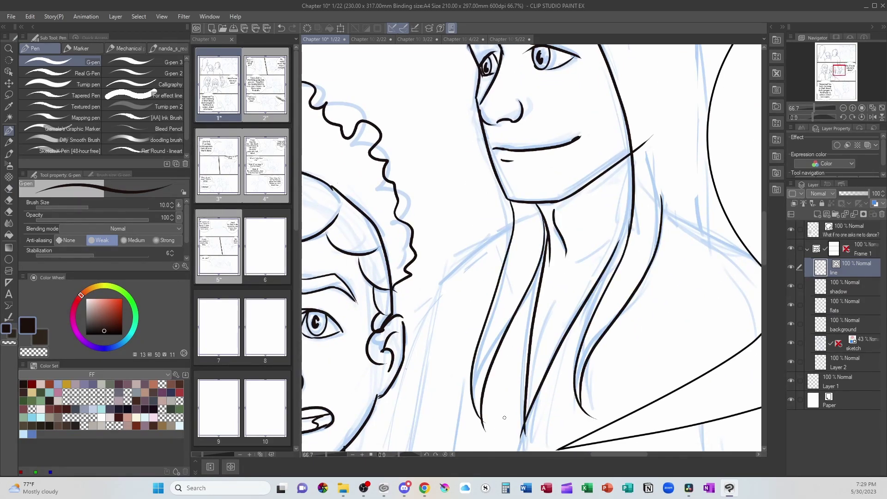
pyautogui.moveTo(624, 208); pyautogui.dragTo(562, 356)
pyautogui.moveTo(611, 333); pyautogui.dragTo(624, 375)
pyautogui.moveTo(621, 146)
pyautogui.mouseDown()
pyautogui.moveTo(652, 412)
pyautogui.moveTo(694, 228)
pyautogui.moveTo(610, 286)
pyautogui.mouseUp()
# Step: Add extra strokes to the boy's hair and neck
pyautogui.moveTo(486, 208); pyautogui.dragTo(555, 208)
pyautogui.moveTo(520, 360); pyautogui.dragTo(520, 211)
pyautogui.moveTo(521, 283); pyautogui.dragTo(500, 450)
pyautogui.scroll(-2, 497, 178)
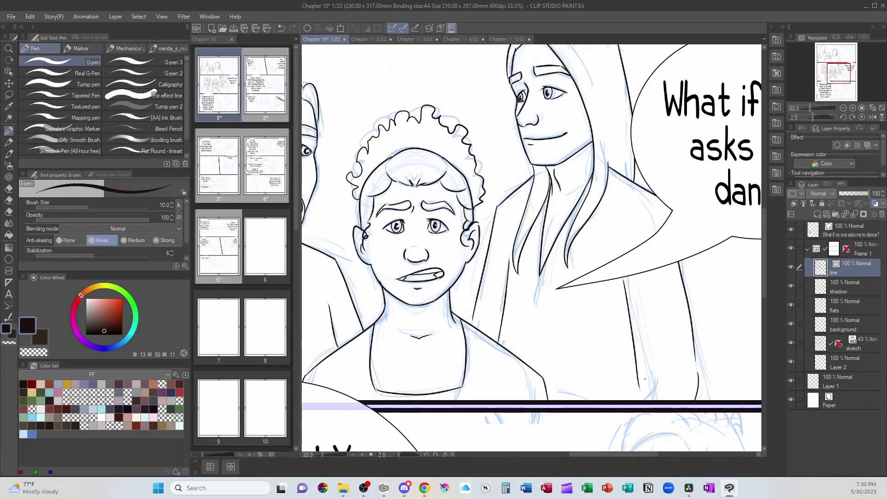
pyautogui.scroll(-3, 632, 386)
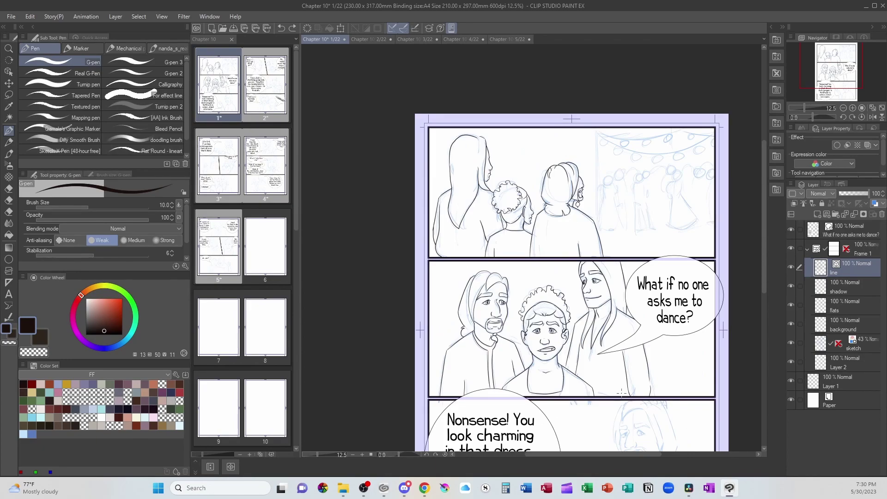
pyautogui.scroll(-3, 756, 314)
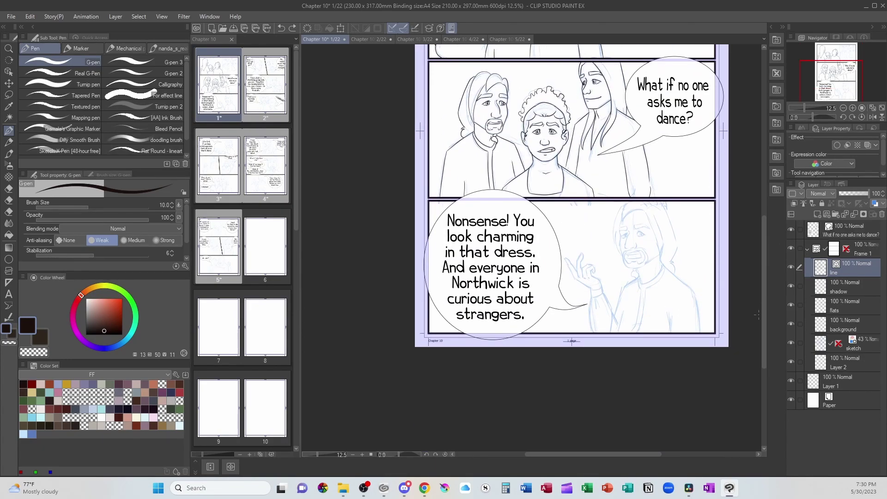
pyautogui.scroll(3, 666, 271)
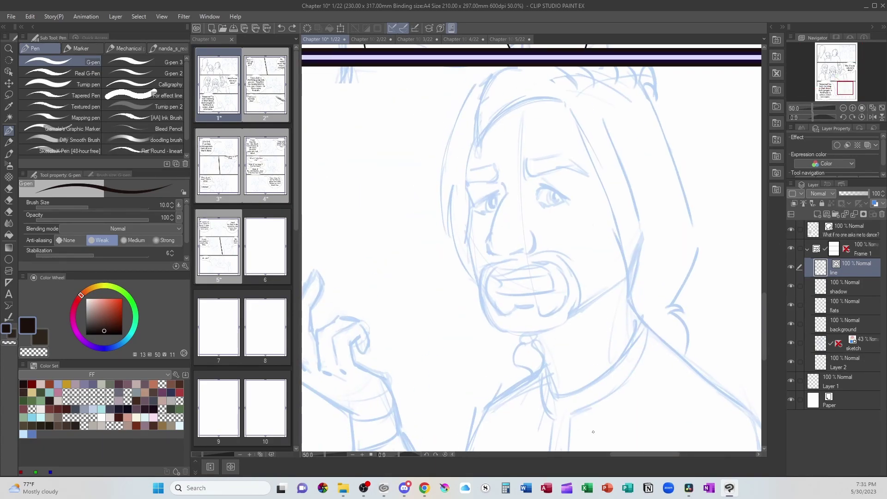
pyautogui.scroll(1, 506, 177)
pyautogui.scroll(1, 507, 176)
# Step: Ink the bearded man's nose and eye outline, undoing a short eyelid stroke
pyautogui.moveTo(496, 193); pyautogui.dragTo(473, 337)
pyautogui.moveTo(470, 298); pyautogui.dragTo(548, 297)
pyautogui.moveTo(556, 204)
pyautogui.mouseDown()
pyautogui.moveTo(627, 226)
pyautogui.moveTo(569, 237)
pyautogui.mouseUp()
pyautogui.moveTo(576, 242); pyautogui.dragTo(616, 235)
pyautogui.hotkey('ctrl', 'z')
pyautogui.moveTo(442, 245); pyautogui.dragTo(493, 222)
# Step: Ink the man's eyebrows and the irises of both eyes, darkening the right pupil
pyautogui.moveTo(545, 148); pyautogui.dragTo(645, 166)
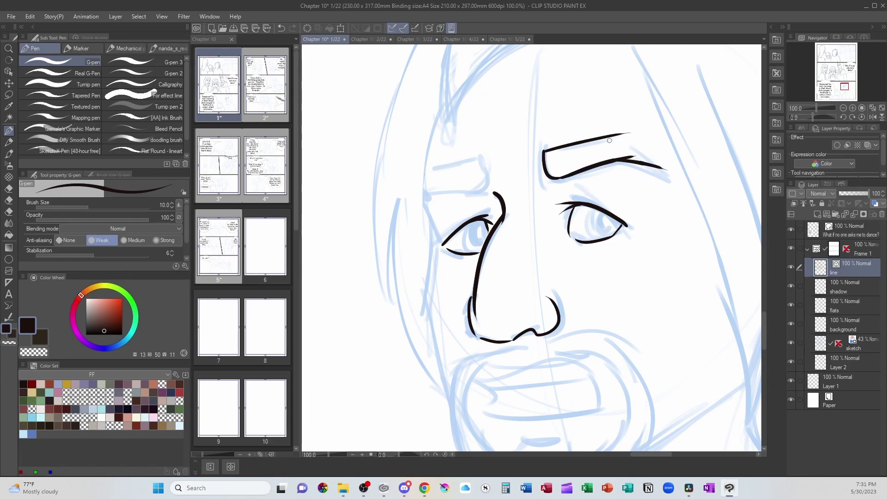
pyautogui.moveTo(596, 136); pyautogui.dragTo(671, 171)
pyautogui.moveTo(489, 160)
pyautogui.mouseDown()
pyautogui.moveTo(422, 203)
pyautogui.moveTo(482, 158)
pyautogui.mouseUp()
pyautogui.press('e')
pyautogui.press('p')
pyautogui.moveTo(604, 208); pyautogui.dragTo(597, 239)
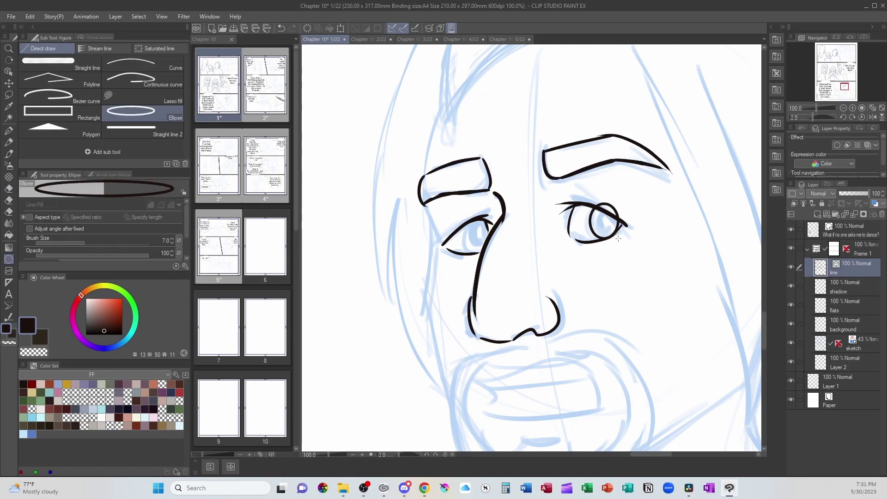
pyautogui.moveTo(486, 222); pyautogui.dragTo(465, 253)
pyautogui.moveTo(600, 216); pyautogui.dragTo(607, 220)
pyautogui.scroll(-5, 485, 288)
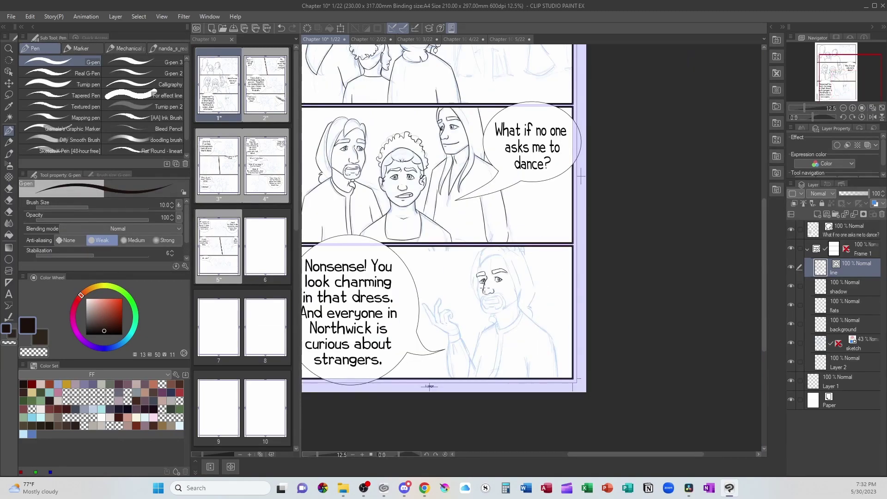
pyautogui.scroll(4, 485, 277)
pyautogui.scroll(2, 485, 278)
# Step: Ink the man's forehead arc, hairline and outer face contour
pyautogui.moveTo(437, 251); pyautogui.dragTo(620, 139)
pyautogui.moveTo(588, 67); pyautogui.dragTo(638, 113)
pyautogui.moveTo(485, 66)
pyautogui.mouseDown()
pyautogui.moveTo(437, 158)
pyautogui.moveTo(437, 250)
pyautogui.mouseUp()
pyautogui.scroll(-1, 437, 250)
pyautogui.moveTo(477, 119); pyautogui.dragTo(471, 380)
pyautogui.moveTo(465, 187)
pyautogui.mouseDown()
pyautogui.moveTo(457, 242)
pyautogui.moveTo(479, 396)
pyautogui.mouseUp()
# Step: Ink the right jaw line, long right-side hair contour, short hair strokes and ear
pyautogui.moveTo(695, 350); pyautogui.dragTo(598, 423)
pyautogui.moveTo(618, 128); pyautogui.dragTo(593, 143)
pyautogui.moveTo(595, 142); pyautogui.dragTo(681, 381)
pyautogui.moveTo(644, 147); pyautogui.dragTo(695, 361)
pyautogui.moveTo(624, 125); pyautogui.dragTo(681, 113)
pyautogui.moveTo(570, 90); pyautogui.dragTo(627, 115)
pyautogui.moveTo(649, 91)
pyautogui.mouseDown()
pyautogui.moveTo(659, 115)
pyautogui.moveTo(478, 95)
pyautogui.mouseUp()
pyautogui.moveTo(527, 76); pyautogui.dragTo(555, 125)
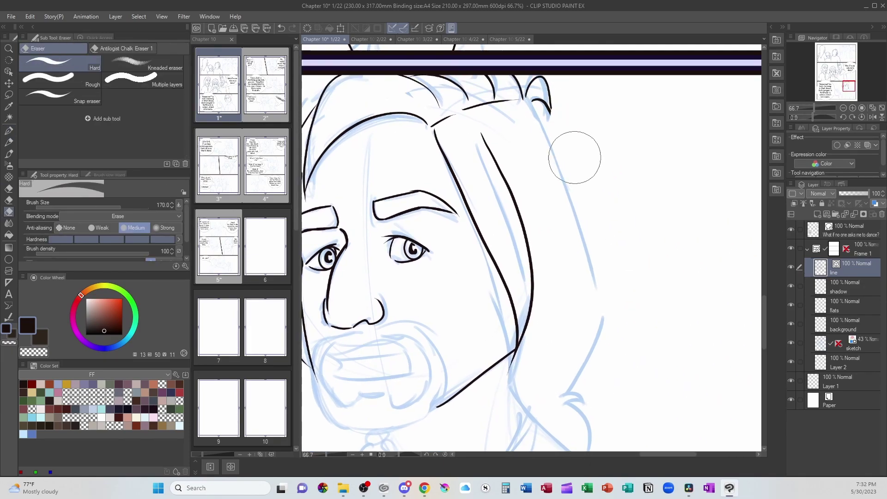
pyautogui.moveTo(570, 394)
pyautogui.mouseDown()
pyautogui.moveTo(589, 449)
pyautogui.moveTo(676, 330)
pyautogui.mouseUp()
pyautogui.scroll(2, 675, 330)
# Step: Ink the moustache, left jaw, right cheek and U-shaped chin line
pyautogui.moveTo(597, 211)
pyautogui.mouseDown()
pyautogui.moveTo(423, 236)
pyautogui.moveTo(424, 318)
pyautogui.mouseUp()
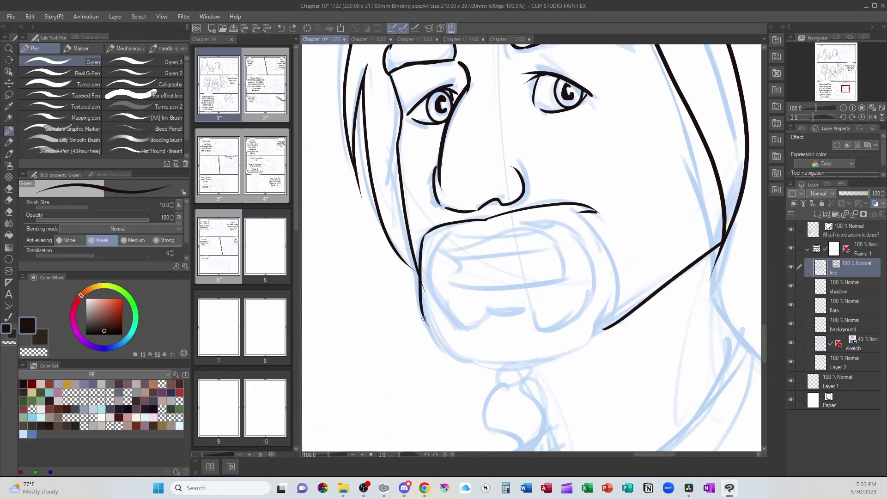
pyautogui.moveTo(574, 210); pyautogui.dragTo(598, 326)
pyautogui.moveTo(437, 225); pyautogui.dragTo(596, 333)
pyautogui.press('o')
pyautogui.click(595, 334)
pyautogui.press('p')
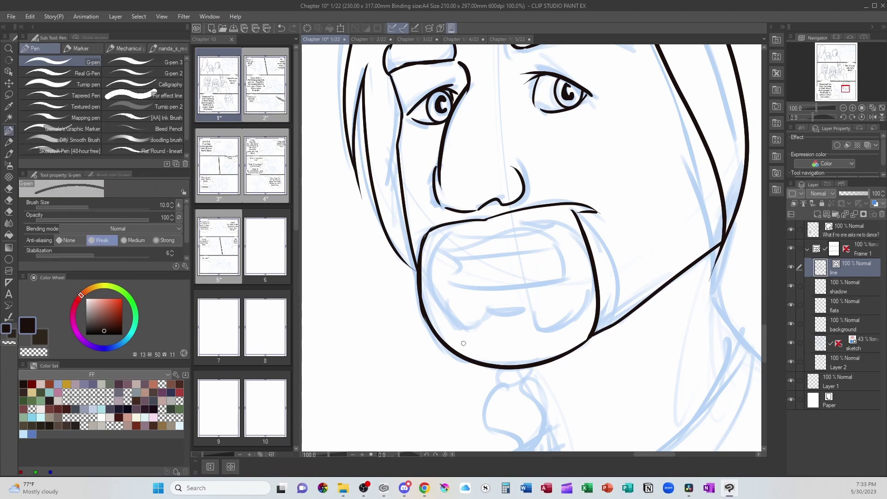
# Step: Erase half the moustache, then ink the mouth, teeth, inner jaw lines and chin beard
pyautogui.moveTo(563, 210); pyautogui.dragTo(595, 251)
pyautogui.press('e')
pyautogui.moveTo(573, 197); pyautogui.dragTo(555, 203)
pyautogui.moveTo(449, 234); pyautogui.dragTo(549, 224)
pyautogui.moveTo(451, 255)
pyautogui.mouseDown()
pyautogui.moveTo(565, 244)
pyautogui.moveTo(479, 291)
pyautogui.moveTo(569, 274)
pyautogui.mouseUp()
pyautogui.moveTo(444, 236)
pyautogui.mouseDown()
pyautogui.moveTo(436, 326)
pyautogui.moveTo(562, 326)
pyautogui.mouseUp()
pyautogui.moveTo(579, 242); pyautogui.dragTo(575, 319)
pyautogui.scroll(-5, 540, 312)
pyautogui.moveTo(517, 208)
pyautogui.mouseDown()
pyautogui.moveTo(529, 274)
pyautogui.moveTo(537, 277)
pyautogui.mouseUp()
pyautogui.moveTo(541, 194); pyautogui.dragTo(553, 264)
pyautogui.moveTo(565, 225)
pyautogui.mouseDown()
pyautogui.moveTo(584, 283)
pyautogui.moveTo(721, 378)
pyautogui.mouseUp()
pyautogui.scroll(-1, 550, 363)
pyautogui.scroll(-1, 549, 363)
# Step: Ink the man's collar, right shoulder, left sleeve and the shirt front's lower curve
pyautogui.moveTo(587, 255)
pyautogui.mouseDown()
pyautogui.moveTo(498, 331)
pyautogui.moveTo(591, 260)
pyautogui.mouseUp()
pyautogui.moveTo(527, 332); pyautogui.dragTo(574, 227)
pyautogui.moveTo(531, 205); pyautogui.dragTo(441, 355)
pyautogui.moveTo(428, 328); pyautogui.dragTo(449, 402)
pyautogui.moveTo(566, 240); pyautogui.dragTo(531, 420)
pyautogui.moveTo(548, 246); pyautogui.dragTo(520, 408)
pyautogui.moveTo(605, 336); pyautogui.dragTo(506, 420)
# Step: Erase stray strokes, then ink the gesturing hand's outline to the wrist and a raised finger
pyautogui.press('e')
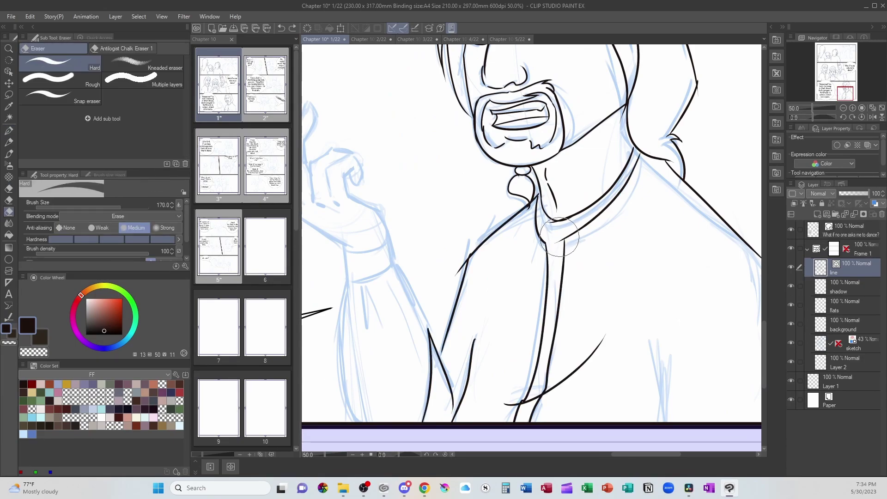
pyautogui.scroll(-1, 608, 378)
pyautogui.press('e')
pyautogui.scroll(1, 609, 378)
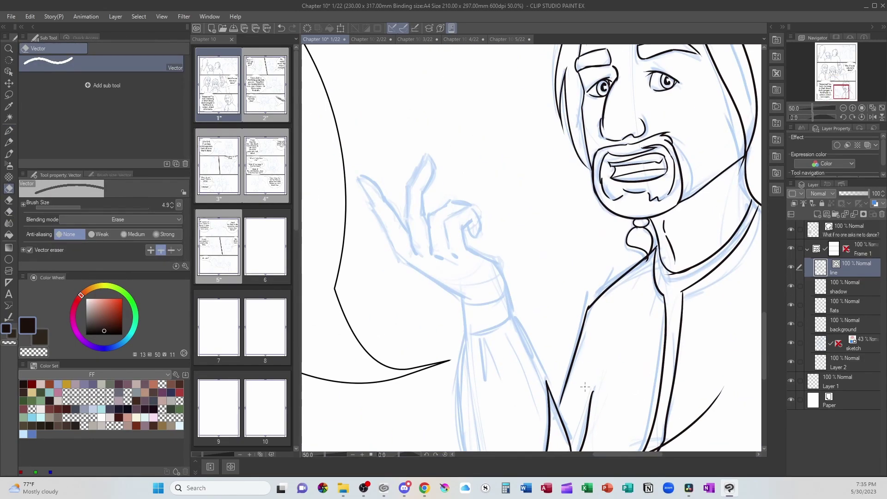
pyautogui.press('p')
pyautogui.moveTo(357, 178)
pyautogui.mouseDown()
pyautogui.moveTo(401, 267)
pyautogui.moveTo(477, 309)
pyautogui.mouseUp()
pyautogui.press('e')
pyautogui.press('p')
pyautogui.moveTo(426, 156); pyautogui.dragTo(407, 228)
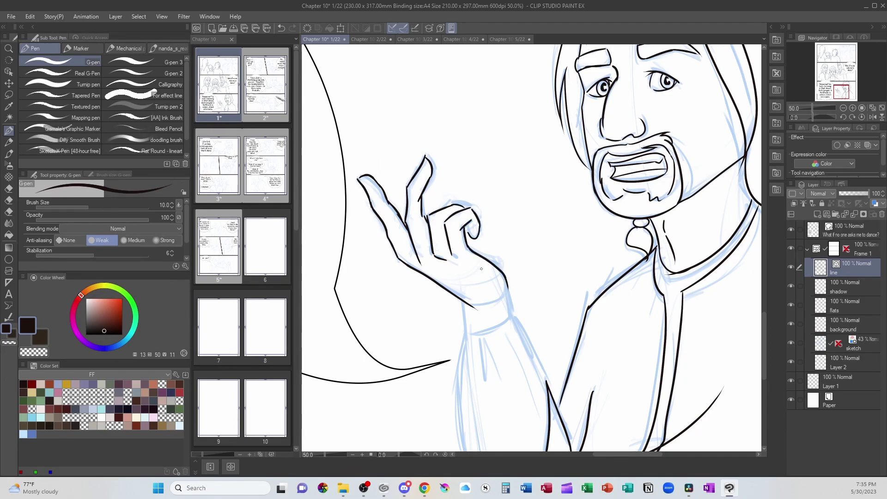
pyautogui.scroll(-3, 464, 315)
pyautogui.scroll(-3, 396, 376)
pyautogui.scroll(-2, 396, 416)
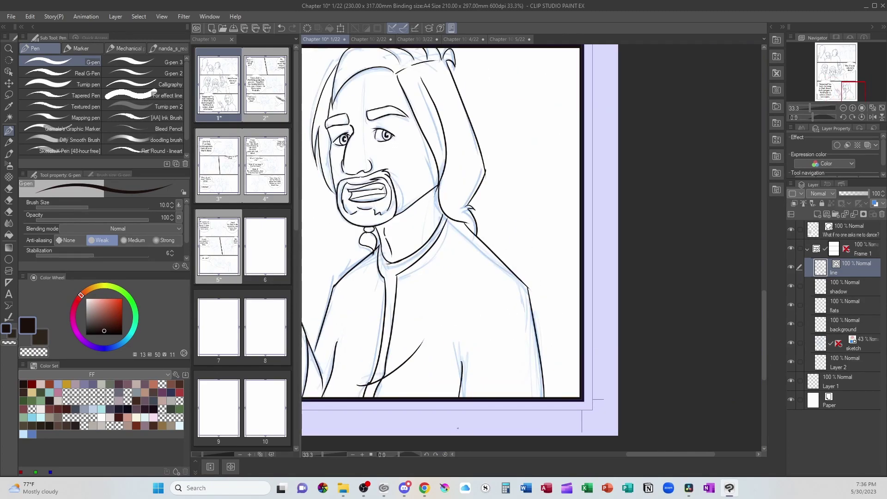
pyautogui.scroll(-2, 755, 367)
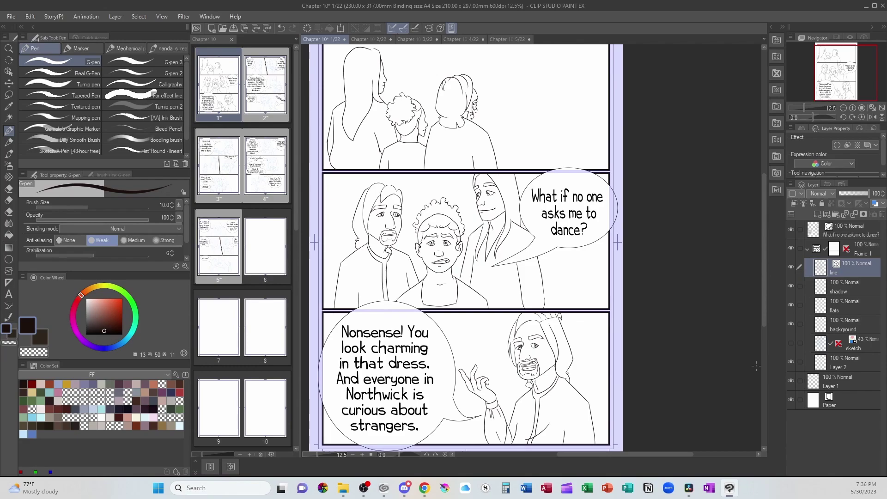
# Step: Save the comic, open page 2, and ink the first face's nose, jaw and ear
pyautogui.hotkey('ctrl', 's')
pyautogui.doubleClick(265, 85)
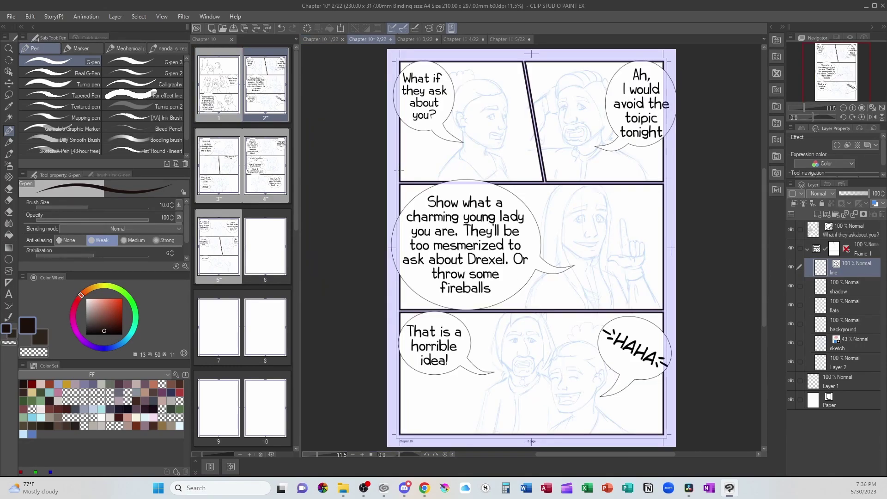
pyautogui.scroll(4, 520, 209)
pyautogui.moveTo(579, 175)
pyautogui.mouseDown()
pyautogui.moveTo(589, 244)
pyautogui.moveTo(513, 334)
pyautogui.mouseUp()
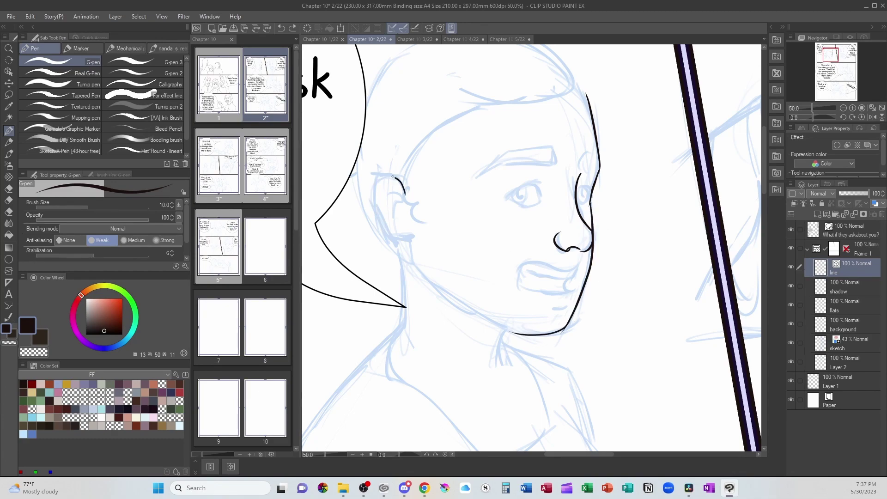
pyautogui.moveTo(405, 196)
pyautogui.mouseDown()
pyautogui.moveTo(419, 244)
pyautogui.moveTo(515, 329)
pyautogui.mouseUp()
pyautogui.keyDown('ctrl'); pyautogui.click(471, 306); pyautogui.keyUp('ctrl')
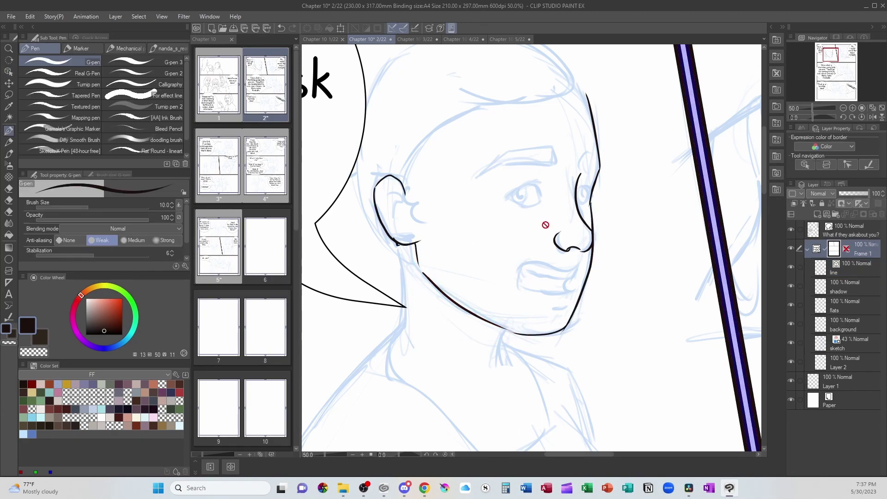
pyautogui.moveTo(562, 148); pyautogui.dragTo(560, 163)
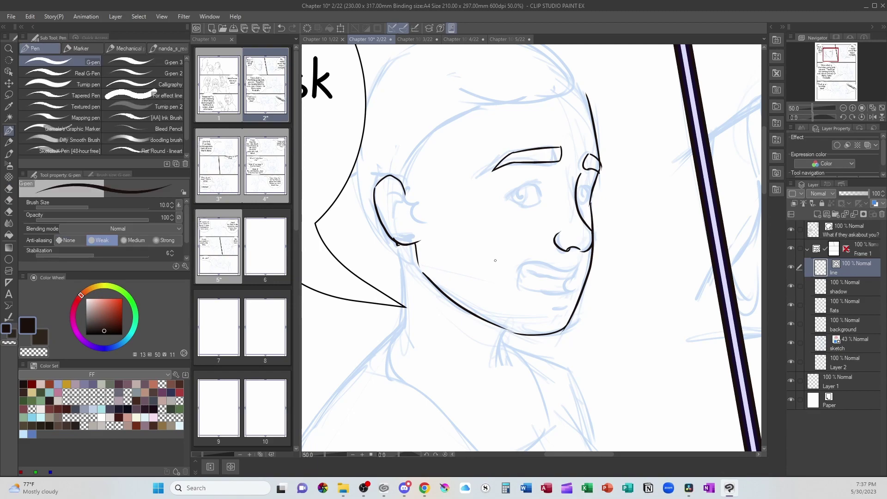
pyautogui.scroll(2, 442, 231)
# Step: Ink the upper and lower eyelids, then add elliptical irises trimmed above the eyelids
pyautogui.moveTo(438, 231); pyautogui.dragTo(528, 207)
pyautogui.moveTo(518, 211); pyautogui.dragTo(519, 239)
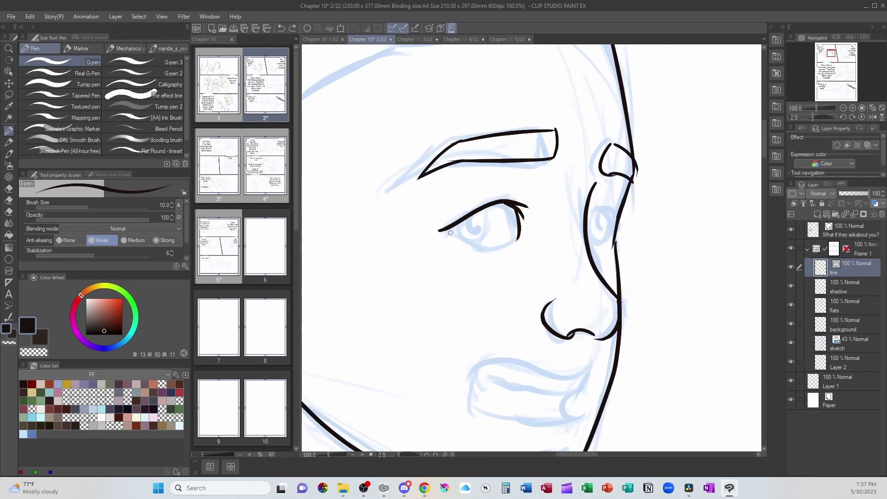
pyautogui.moveTo(450, 231); pyautogui.dragTo(518, 242)
pyautogui.press('u')
pyautogui.moveTo(458, 193); pyautogui.dragTo(494, 246)
pyautogui.moveTo(589, 194); pyautogui.dragTo(620, 240)
pyautogui.press('o')
pyautogui.press('e')
pyautogui.moveTo(595, 197); pyautogui.dragTo(613, 209)
pyautogui.moveTo(462, 197); pyautogui.dragTo(488, 197)
pyautogui.press('p')
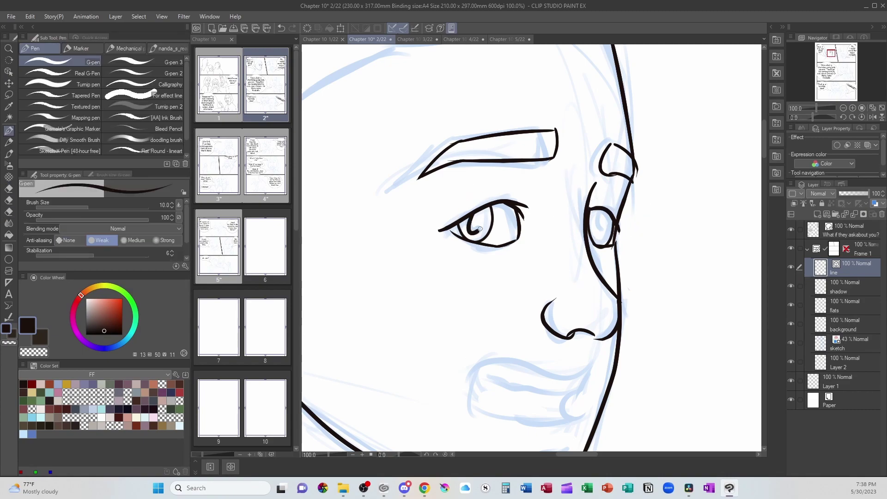
pyautogui.scroll(-4, 561, 360)
pyautogui.scroll(1, 561, 359)
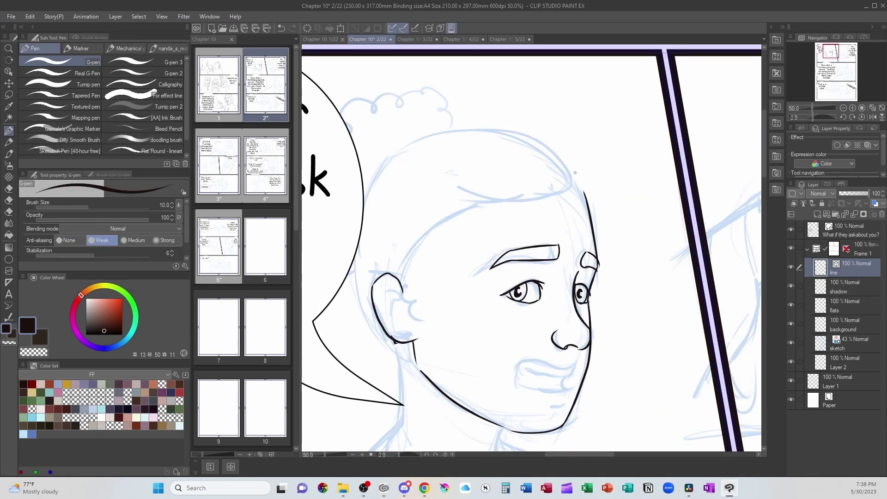
# Step: Ink the head top and hairline, redrawing one hairline stroke, plus the forehead and left outline
pyautogui.moveTo(406, 146); pyautogui.dragTo(575, 197)
pyautogui.moveTo(420, 174); pyautogui.dragTo(555, 202)
pyautogui.hotkey('ctrl', 'z')
pyautogui.moveTo(424, 189); pyautogui.dragTo(521, 197)
pyautogui.moveTo(537, 193); pyautogui.dragTo(553, 198)
pyautogui.moveTo(405, 210); pyautogui.dragTo(469, 202)
pyautogui.moveTo(404, 284); pyautogui.dragTo(409, 296)
# Step: Ink the curly hair on top of the head, briefly thickening the brush
pyautogui.moveTo(388, 158); pyautogui.dragTo(358, 285)
pyautogui.moveTo(428, 83); pyautogui.dragTo(466, 124)
pyautogui.moveTo(431, 91); pyautogui.dragTo(336, 105)
pyautogui.press(']')
pyautogui.scroll(2, 576, 323)
pyautogui.scroll(-2, 604, 267)
pyautogui.scroll(1, 528, 278)
pyautogui.press('[')
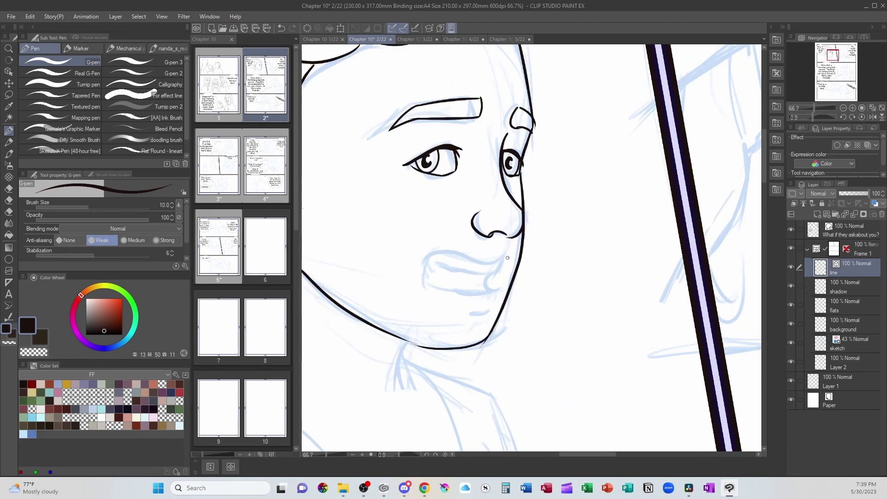
# Step: Ink the mouth lines, hair by the ear and V-shaped neckline, then pan to the bearded man's panel
pyautogui.moveTo(408, 271); pyautogui.dragTo(508, 260)
pyautogui.moveTo(407, 273); pyautogui.dragTo(481, 294)
pyautogui.scroll(-2, 395, 430)
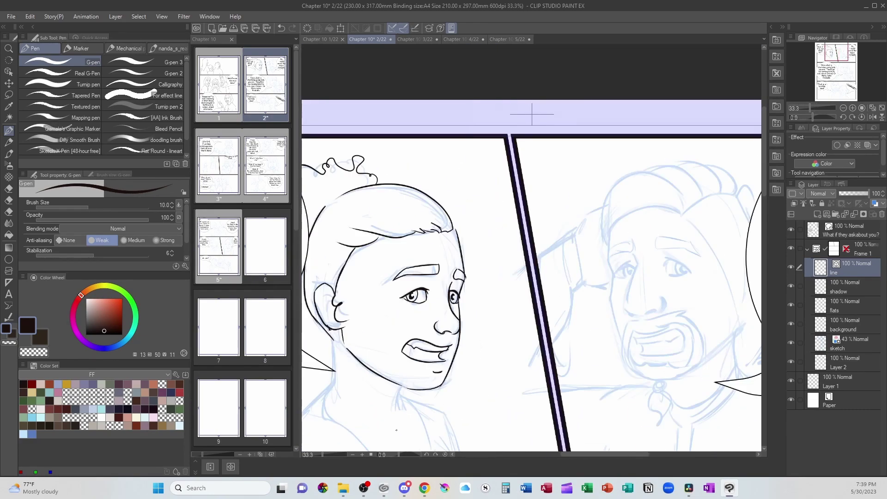
pyautogui.scroll(1, 486, 311)
pyautogui.moveTo(434, 214); pyautogui.dragTo(425, 232)
pyautogui.moveTo(437, 256)
pyautogui.mouseDown()
pyautogui.moveTo(370, 355)
pyautogui.moveTo(508, 349)
pyautogui.mouseUp()
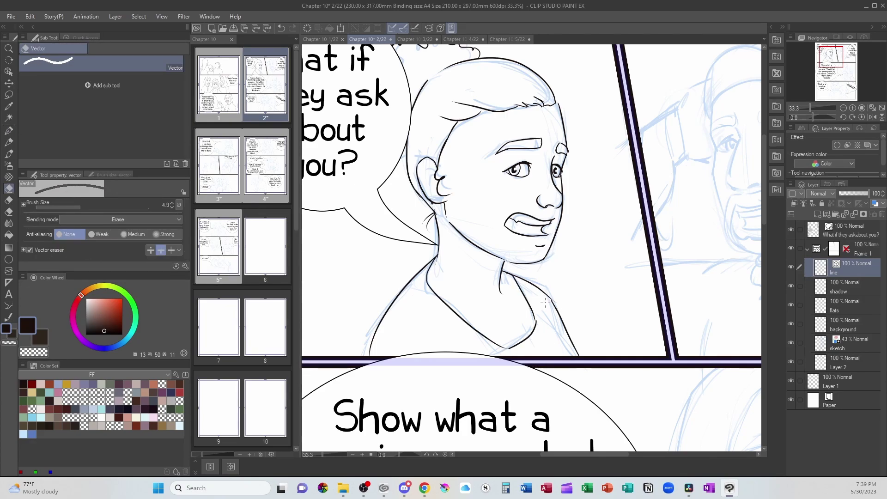
pyautogui.moveTo(495, 385); pyautogui.dragTo(526, 345)
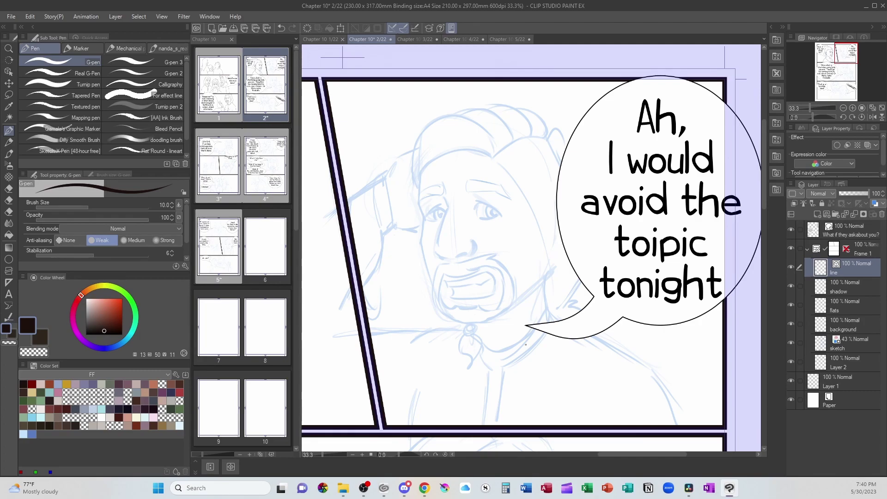
pyautogui.scroll(1, 526, 344)
# Step: Ink the bearded man's nose, eyelids, irises and eyebrows
pyautogui.moveTo(443, 217); pyautogui.dragTo(451, 230)
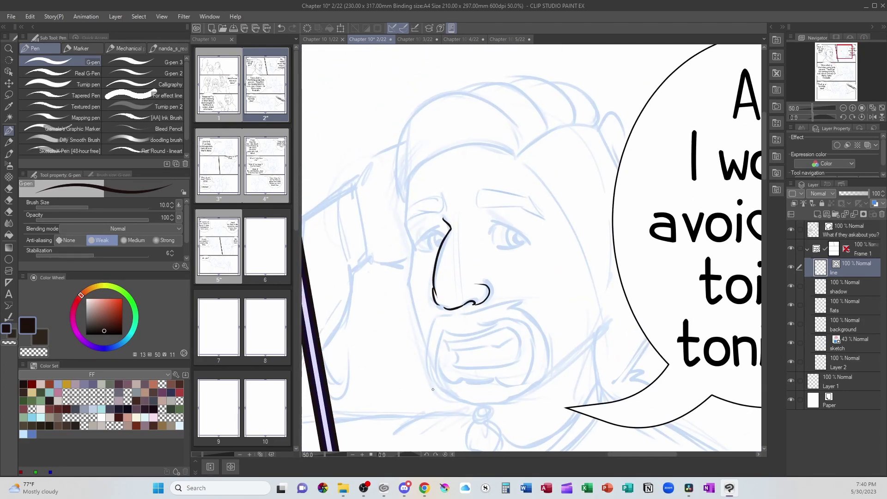
pyautogui.scroll(1, 433, 389)
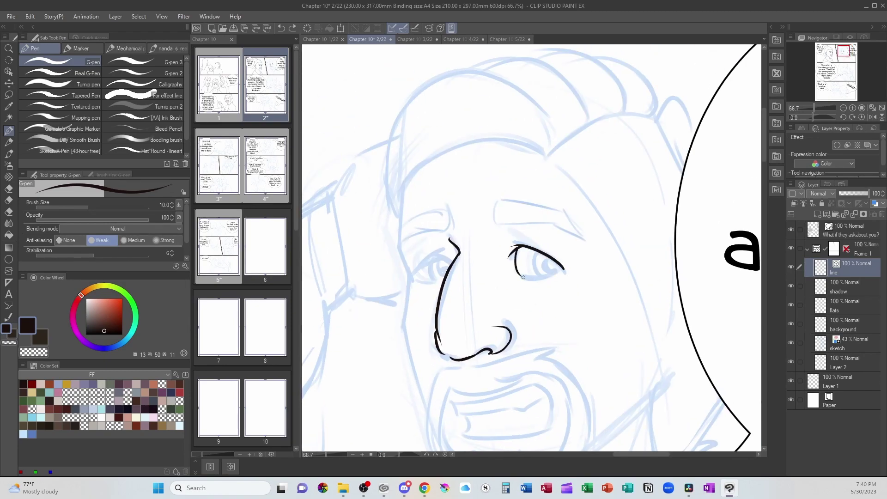
pyautogui.moveTo(521, 276); pyautogui.dragTo(564, 270)
pyautogui.moveTo(415, 276); pyautogui.dragTo(452, 258)
pyautogui.moveTo(549, 249); pyautogui.dragTo(534, 276)
pyautogui.moveTo(445, 258); pyautogui.dragTo(424, 281)
pyautogui.press('e')
pyautogui.press('p')
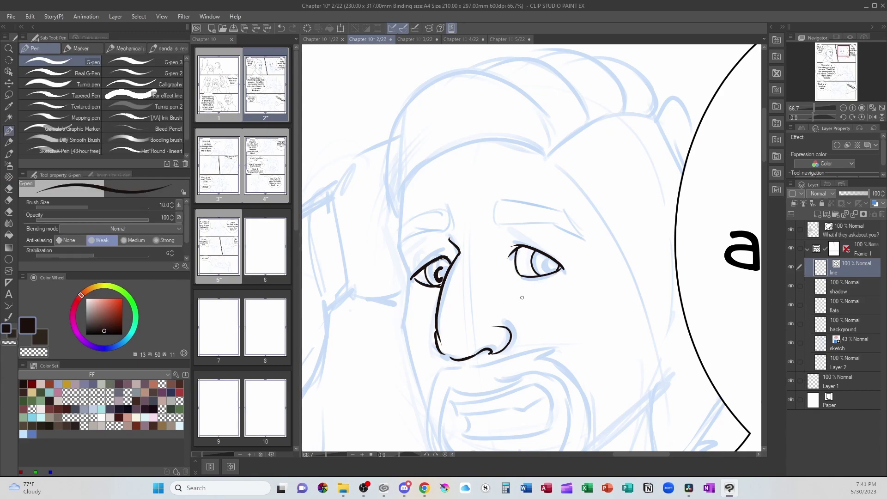
pyautogui.moveTo(552, 262); pyautogui.dragTo(548, 274)
pyautogui.moveTo(483, 198); pyautogui.dragTo(555, 216)
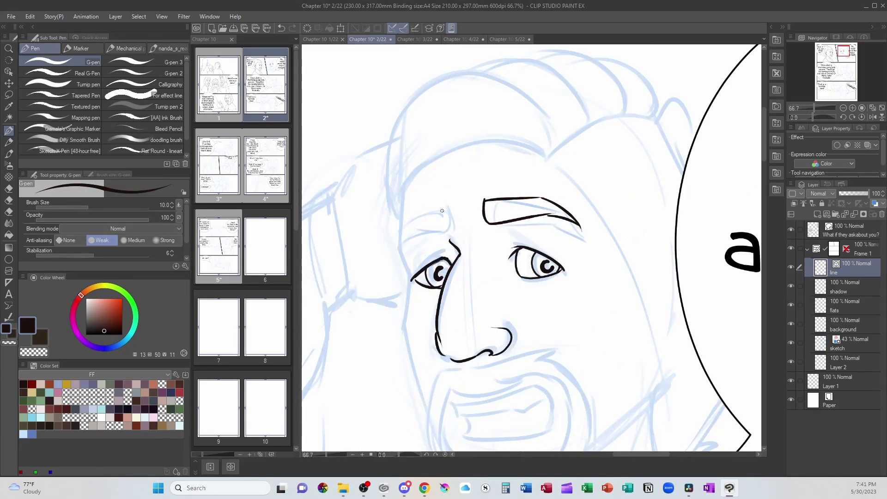
pyautogui.moveTo(446, 217); pyautogui.dragTo(449, 233)
# Step: Ink the left face contour and head arc, undoing an oversized hair stroke
pyautogui.moveTo(410, 284); pyautogui.dragTo(435, 422)
pyautogui.moveTo(553, 152); pyautogui.dragTo(592, 124)
pyautogui.moveTo(402, 203); pyautogui.dragTo(550, 153)
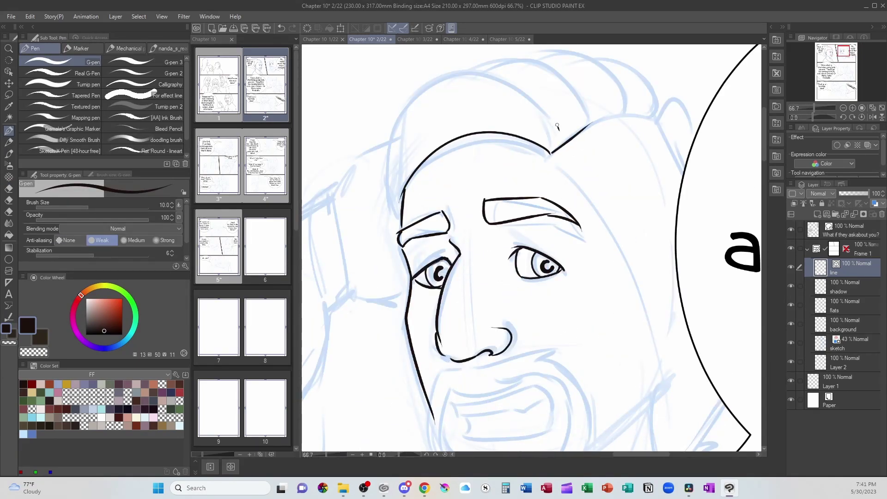
pyautogui.moveTo(388, 237); pyautogui.dragTo(555, 69)
pyautogui.hotkey('ctrl', 'z')
pyautogui.moveTo(556, 125); pyautogui.dragTo(451, 188)
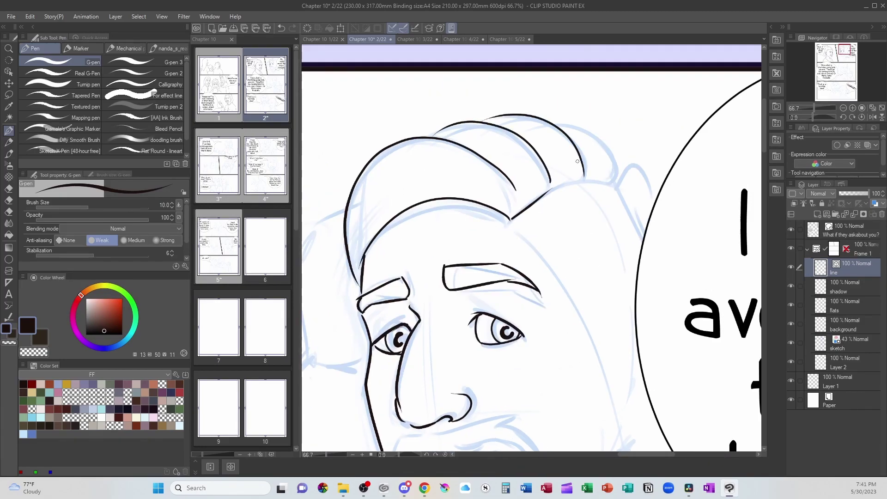
pyautogui.press('e')
pyautogui.moveTo(466, 310)
pyautogui.mouseDown()
pyautogui.moveTo(466, 246)
pyautogui.moveTo(513, 179)
pyautogui.mouseUp()
pyautogui.press('p')
# Step: Ink the face contour near the balloon, plus the mustache, jaw and chin lines
pyautogui.moveTo(560, 146); pyautogui.dragTo(547, 357)
pyautogui.moveTo(585, 381); pyautogui.dragTo(614, 398)
pyautogui.press('e')
pyautogui.press('p')
pyautogui.scroll(2, 527, 250)
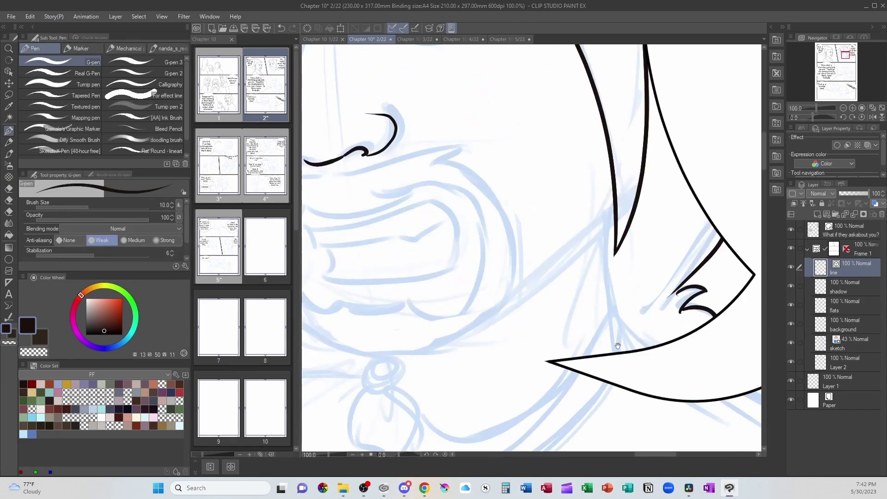
pyautogui.moveTo(414, 202)
pyautogui.mouseDown()
pyautogui.moveTo(567, 181)
pyautogui.moveTo(489, 388)
pyautogui.mouseUp()
pyautogui.moveTo(596, 355); pyautogui.dragTo(728, 236)
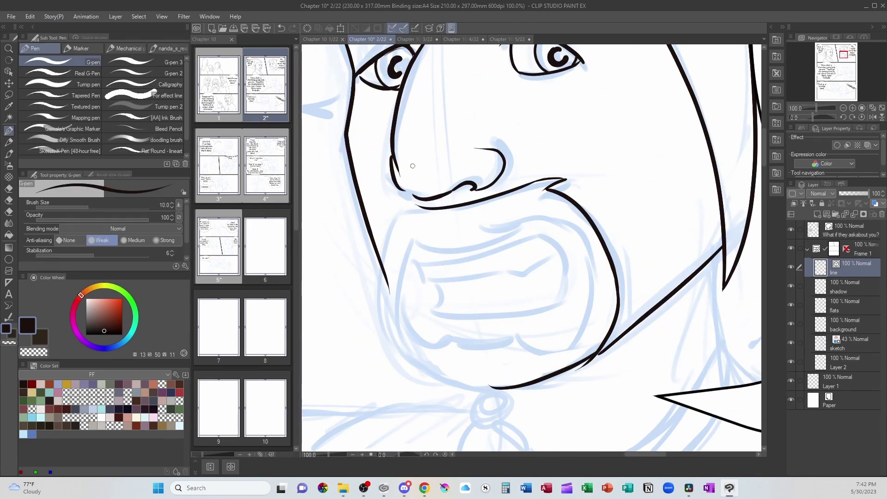
pyautogui.moveTo(415, 207); pyautogui.dragTo(489, 387)
pyautogui.hotkey('ctrl', 'z')
pyautogui.moveTo(415, 207); pyautogui.dragTo(545, 378)
# Step: Remove the duplicate chin stroke using the Object tool and Vector eraser
pyautogui.press('o')
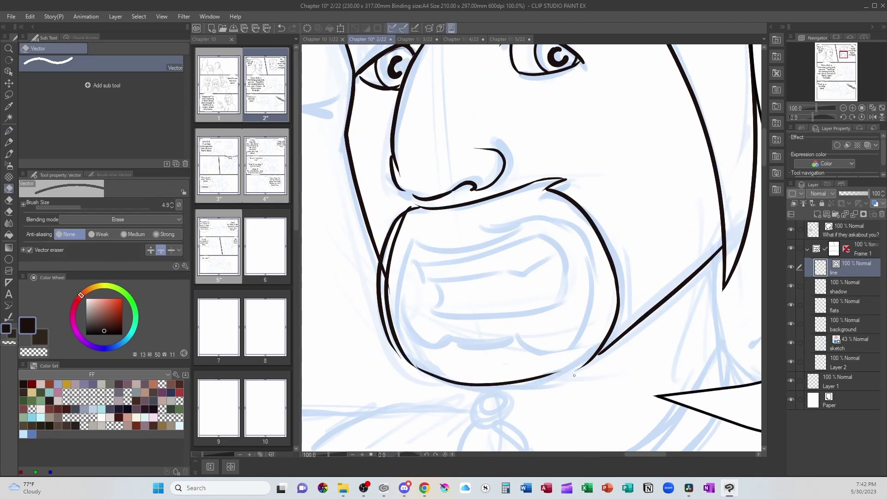
pyautogui.click(500, 384)
pyautogui.click(482, 392)
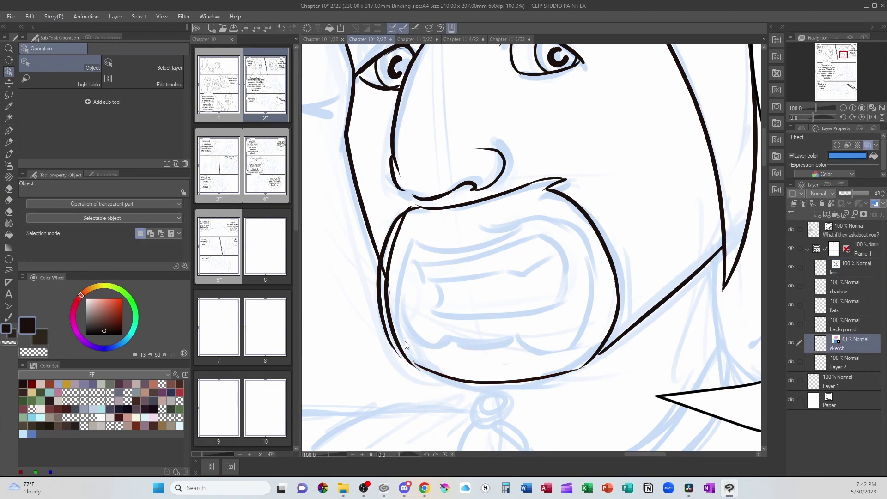
pyautogui.press('e')
pyautogui.keyDown('ctrl'); pyautogui.keyDown('shift'); pyautogui.click(390, 327); pyautogui.keyUp('shift'); pyautogui.keyUp('ctrl')
pyautogui.click(389, 326)
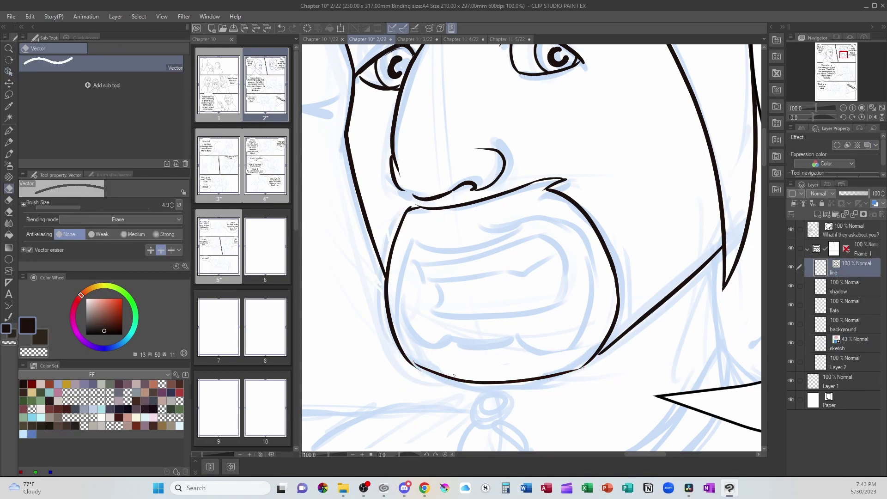
# Step: Ink the mouth and gritted teeth, deleting a stray lower-teeth stroke
pyautogui.press('p')
pyautogui.moveTo(489, 227); pyautogui.dragTo(567, 215)
pyautogui.moveTo(416, 241)
pyautogui.mouseDown()
pyautogui.moveTo(414, 343)
pyautogui.moveTo(593, 316)
pyautogui.mouseUp()
pyautogui.moveTo(420, 262); pyautogui.dragTo(583, 240)
pyautogui.moveTo(419, 264)
pyautogui.mouseDown()
pyautogui.moveTo(426, 278)
pyautogui.moveTo(574, 247)
pyautogui.moveTo(431, 311)
pyautogui.moveTo(581, 291)
pyautogui.mouseUp()
pyautogui.press('o')
pyautogui.click(587, 303)
pyautogui.press('Delete')
pyautogui.press('p')
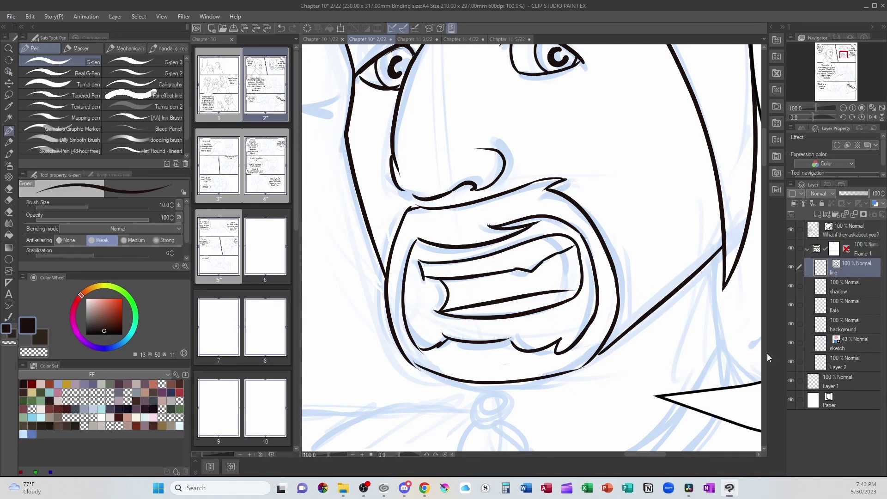
pyautogui.scroll(-5, 532, 248)
# Step: Ink the goatee, neckline, neck and right shoulder lines
pyautogui.moveTo(479, 298)
pyautogui.mouseDown()
pyautogui.moveTo(485, 340)
pyautogui.moveTo(620, 267)
pyautogui.moveTo(763, 357)
pyautogui.mouseUp()
pyautogui.hotkey('ctrl', '-')
pyautogui.hotkey('ctrl', '-')
pyautogui.hotkey('ctrl', '-')
pyautogui.hotkey('ctrl', '+')
pyautogui.hotkey('ctrl', '+')
pyautogui.moveTo(491, 305); pyautogui.dragTo(349, 339)
pyautogui.hotkey('ctrl', '-')
pyautogui.moveTo(465, 238); pyautogui.dragTo(553, 221)
pyautogui.moveTo(490, 355); pyautogui.dragTo(501, 269)
pyautogui.hscroll(3, 474, 372)
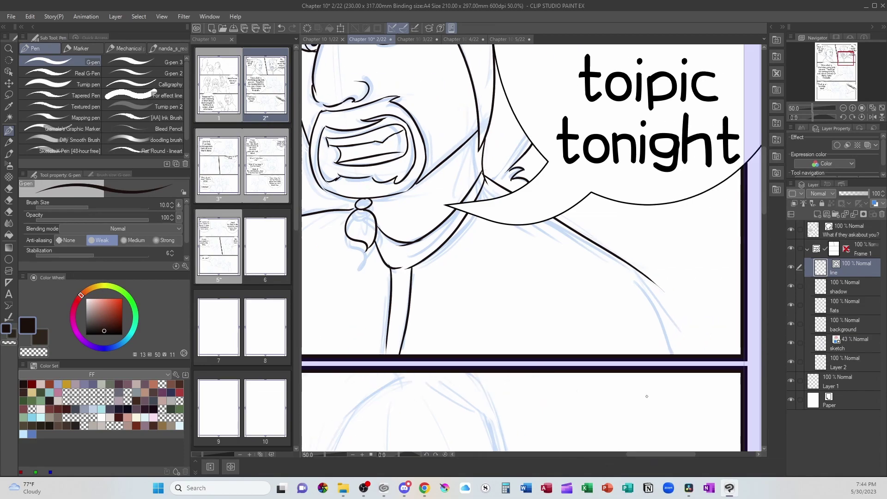
pyautogui.moveTo(635, 267); pyautogui.dragTo(671, 353)
# Step: Ink the ear and the back of the head and neck, then zoom out to 25%
pyautogui.press('e')
pyautogui.scroll(3, 600, 397)
pyautogui.hotkey('ctrl', '+')
pyautogui.press('p')
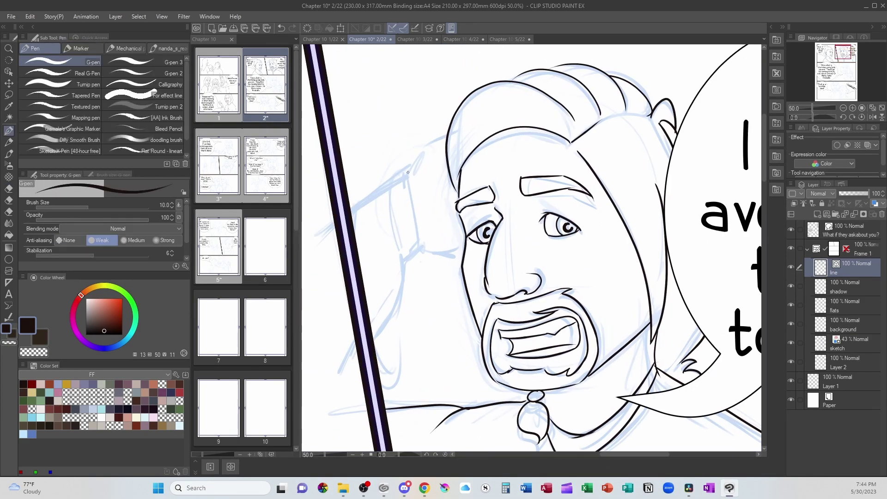
pyautogui.moveTo(447, 132); pyautogui.dragTo(409, 171)
pyautogui.moveTo(463, 248); pyautogui.dragTo(422, 250)
pyautogui.moveTo(405, 166)
pyautogui.mouseDown()
pyautogui.moveTo(422, 251)
pyautogui.moveTo(354, 206)
pyautogui.mouseUp()
pyautogui.moveTo(420, 251)
pyautogui.mouseDown()
pyautogui.moveTo(400, 275)
pyautogui.moveTo(386, 405)
pyautogui.moveTo(409, 380)
pyautogui.mouseUp()
pyautogui.hotkey('ctrl', '-')
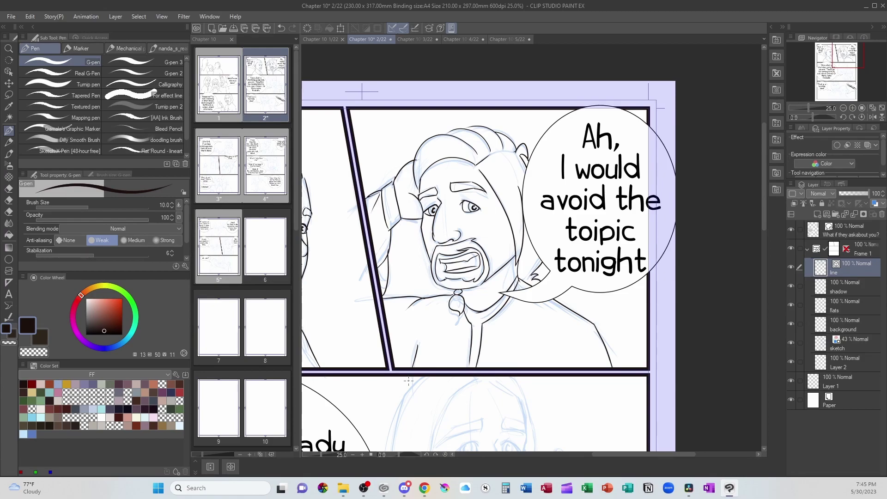
pyautogui.scroll(-5, 729, 293)
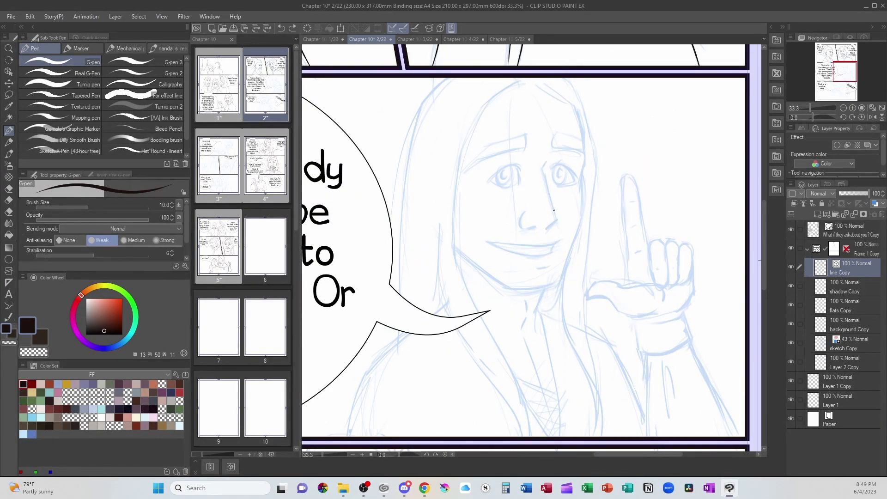
# Step: With a thicker G-pen, ink the long-haired character's nose, nostril and eyelids
pyautogui.press(']')
pyautogui.scroll(2, 569, 189)
pyautogui.moveTo(517, 148); pyautogui.dragTo(541, 254)
pyautogui.moveTo(544, 258); pyautogui.dragTo(524, 270)
pyautogui.moveTo(481, 240); pyautogui.dragTo(506, 267)
pyautogui.press(']')
pyautogui.moveTo(408, 173); pyautogui.dragTo(476, 145)
pyautogui.moveTo(589, 169); pyautogui.dragTo(538, 144)
pyautogui.moveTo(473, 147); pyautogui.dragTo(470, 177)
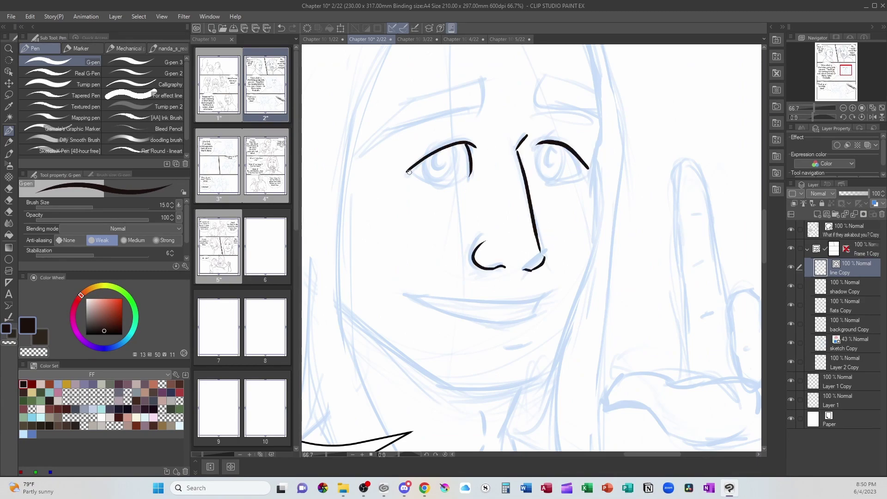
pyautogui.moveTo(409, 178); pyautogui.dragTo(469, 182)
pyautogui.moveTo(540, 147); pyautogui.dragTo(581, 180)
pyautogui.scroll(1, 583, 209)
# Step: Ink the jaw, chin, mouth and lower lip lines
pyautogui.moveTo(579, 90); pyautogui.dragTo(604, 229)
pyautogui.scroll(-3, 604, 229)
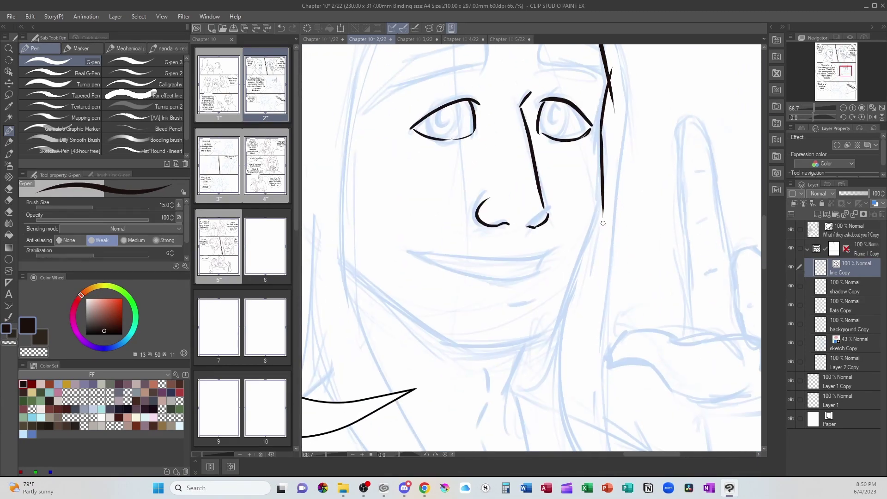
pyautogui.moveTo(605, 194); pyautogui.dragTo(526, 387)
pyautogui.moveTo(457, 349)
pyautogui.mouseDown()
pyautogui.moveTo(563, 331)
pyautogui.moveTo(527, 403)
pyautogui.moveTo(568, 289)
pyautogui.mouseUp()
pyautogui.moveTo(396, 226)
pyautogui.mouseDown()
pyautogui.moveTo(542, 323)
pyautogui.moveTo(510, 403)
pyautogui.mouseUp()
pyautogui.moveTo(578, 285)
pyautogui.mouseDown()
pyautogui.moveTo(437, 283)
pyautogui.moveTo(570, 297)
pyautogui.mouseUp()
pyautogui.moveTo(537, 337); pyautogui.dragTo(560, 333)
pyautogui.scroll(3, 574, 363)
# Step: Ink the pupils and both eyebrows on the line layer
pyautogui.press('u')
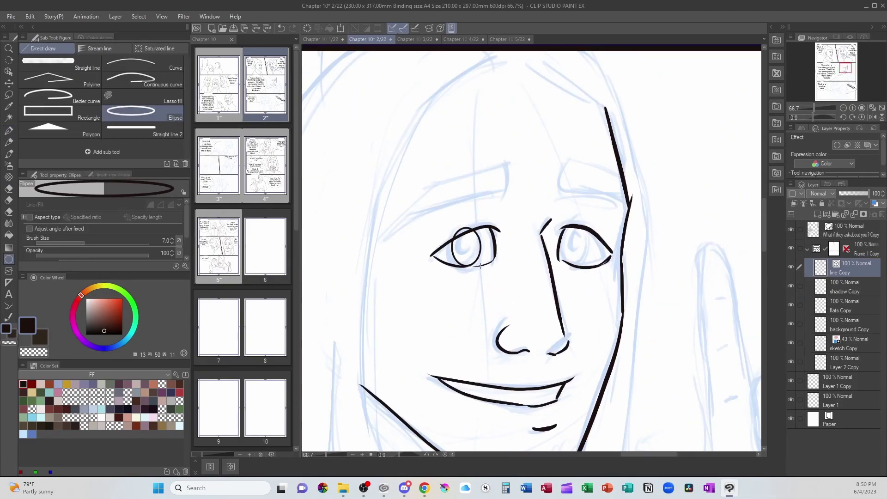
pyautogui.press('e')
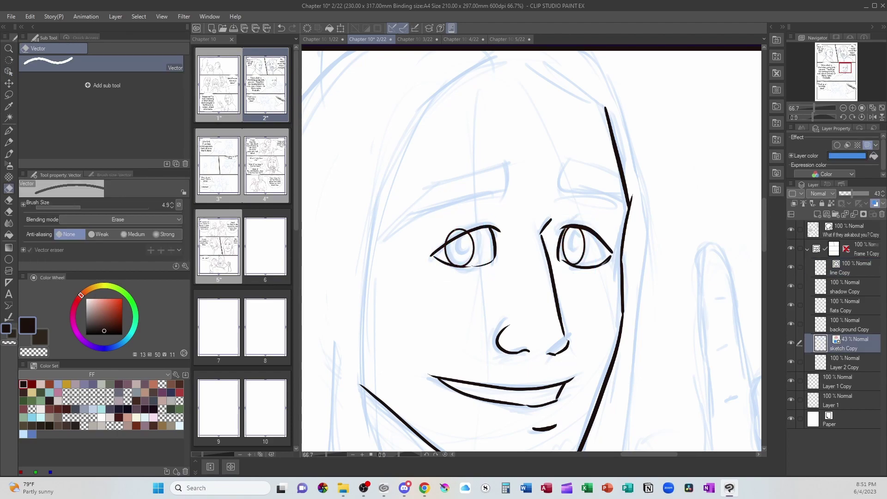
pyautogui.keyDown('ctrl'); pyautogui.keyDown('shift'); pyautogui.click(457, 233); pyautogui.keyUp('shift'); pyautogui.keyUp('ctrl')
pyautogui.press('p')
pyautogui.moveTo(460, 244); pyautogui.dragTo(457, 256)
pyautogui.moveTo(573, 238); pyautogui.dragTo(571, 251)
pyautogui.moveTo(455, 241); pyautogui.dragTo(461, 256)
pyautogui.scroll(3, 545, 278)
pyautogui.moveTo(504, 236)
pyautogui.mouseDown()
pyautogui.moveTo(382, 305)
pyautogui.moveTo(503, 237)
pyautogui.mouseUp()
pyautogui.moveTo(560, 237)
pyautogui.mouseDown()
pyautogui.moveTo(622, 281)
pyautogui.moveTo(623, 267)
pyautogui.mouseUp()
pyautogui.press('e')
pyautogui.press('p')
pyautogui.scroll(-3, 531, 248)
# Step: Ink the neck stroke below the chin and the lower body contour
pyautogui.press('e')
pyautogui.press('p')
pyautogui.scroll(2, 532, 248)
pyautogui.moveTo(492, 341); pyautogui.dragTo(529, 444)
pyautogui.moveTo(547, 221)
pyautogui.mouseDown()
pyautogui.moveTo(538, 254)
pyautogui.moveTo(568, 437)
pyautogui.mouseUp()
pyautogui.scroll(-1, 527, 277)
pyautogui.scroll(2, 513, 221)
pyautogui.scroll(3, 493, 172)
pyautogui.scroll(-2, 493, 172)
pyautogui.moveTo(607, 310); pyautogui.dragTo(498, 310)
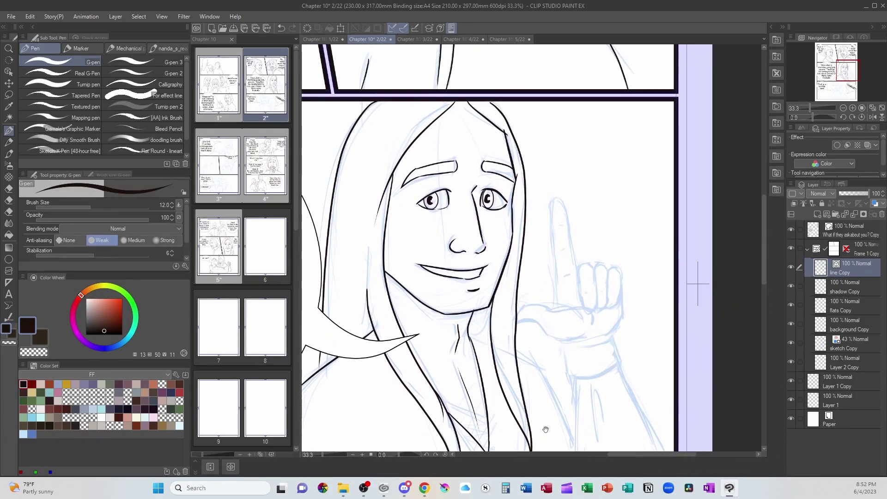
pyautogui.moveTo(545, 377); pyautogui.dragTo(548, 316)
pyautogui.scroll(-1, 548, 317)
pyautogui.press('e')
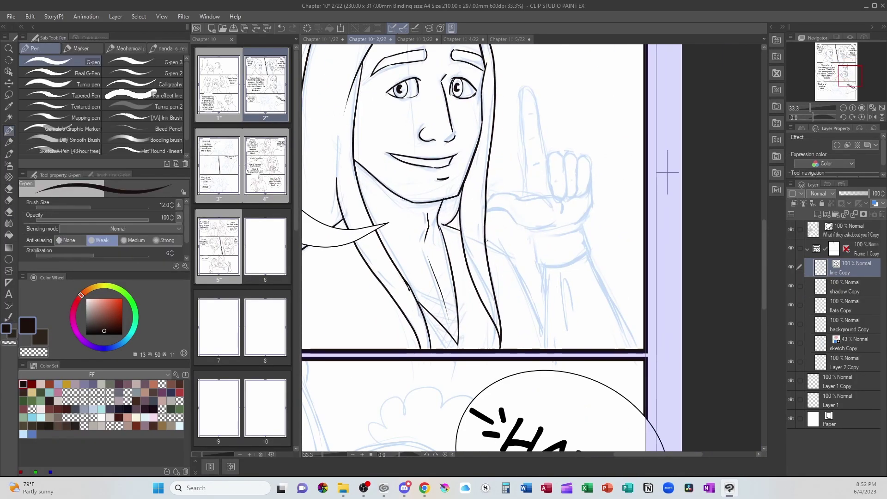
pyautogui.moveTo(486, 70); pyautogui.dragTo(474, 142)
pyautogui.press('p')
pyautogui.scroll(2, 578, 355)
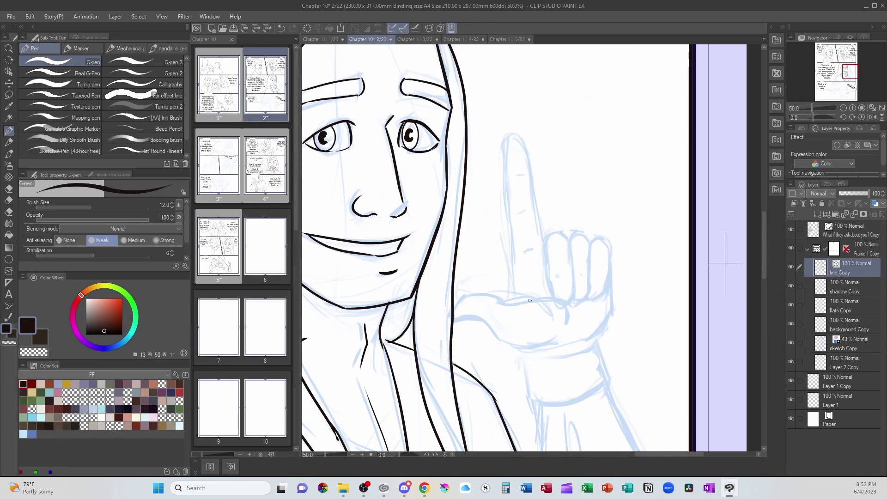
# Step: Ink the raised hand's finger, palm, knuckles, wrist cuff and arm
pyautogui.moveTo(573, 315); pyautogui.dragTo(552, 347)
pyautogui.moveTo(507, 156); pyautogui.dragTo(544, 246)
pyautogui.moveTo(506, 154); pyautogui.dragTo(515, 251)
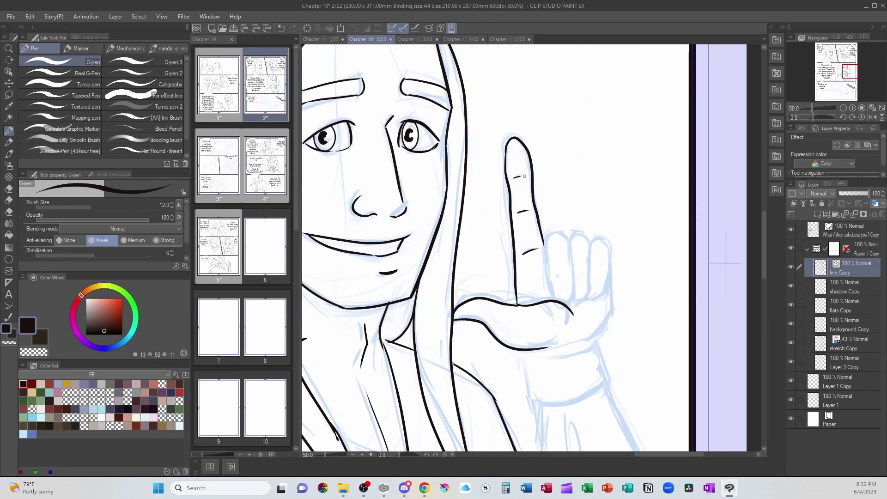
pyautogui.moveTo(573, 241); pyautogui.dragTo(606, 293)
pyautogui.moveTo(591, 247); pyautogui.dragTo(593, 302)
pyautogui.scroll(-3, 611, 285)
pyautogui.moveTo(508, 208)
pyautogui.mouseDown()
pyautogui.moveTo(513, 260)
pyautogui.moveTo(581, 203)
pyautogui.mouseUp()
pyautogui.moveTo(600, 240); pyautogui.dragTo(657, 372)
pyautogui.scroll(-1, 555, 291)
# Step: Ink the laughing character's ear after undoing a misdrawn face contour
pyautogui.press('e')
pyautogui.scroll(-1, 650, 213)
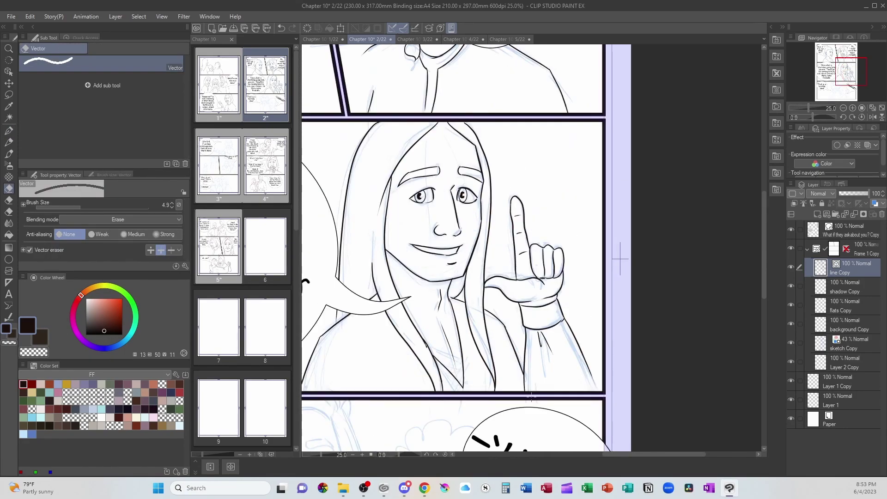
pyautogui.scroll(1, 621, 260)
pyautogui.scroll(-3, 693, 299)
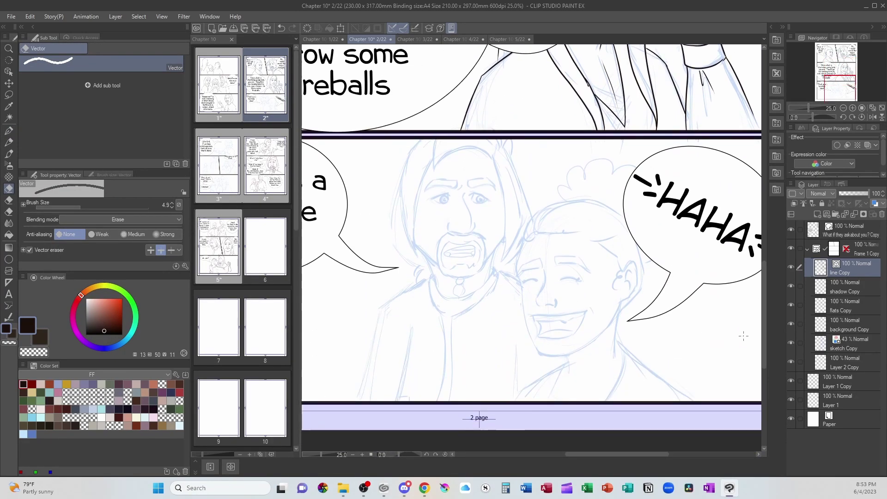
pyautogui.scroll(2, 614, 335)
pyautogui.press('p')
pyautogui.moveTo(426, 148)
pyautogui.mouseDown()
pyautogui.moveTo(429, 171)
pyautogui.moveTo(617, 273)
pyautogui.mouseUp()
pyautogui.hotkey('ctrl', 'z')
pyautogui.moveTo(628, 208); pyautogui.dragTo(652, 203)
# Step: Ink the curly hair strands above the forehead and a cheek stroke
pyautogui.moveTo(457, 135)
pyautogui.mouseDown()
pyautogui.moveTo(554, 118)
pyautogui.moveTo(638, 174)
pyautogui.mouseUp()
pyautogui.moveTo(606, 208); pyautogui.dragTo(628, 240)
pyautogui.moveTo(618, 160); pyautogui.dragTo(662, 294)
pyautogui.moveTo(498, 42)
pyautogui.mouseDown()
pyautogui.moveTo(509, 159)
pyautogui.moveTo(603, 119)
pyautogui.mouseUp()
pyautogui.moveTo(603, 121); pyautogui.dragTo(659, 131)
pyautogui.moveTo(507, 229); pyautogui.dragTo(495, 281)
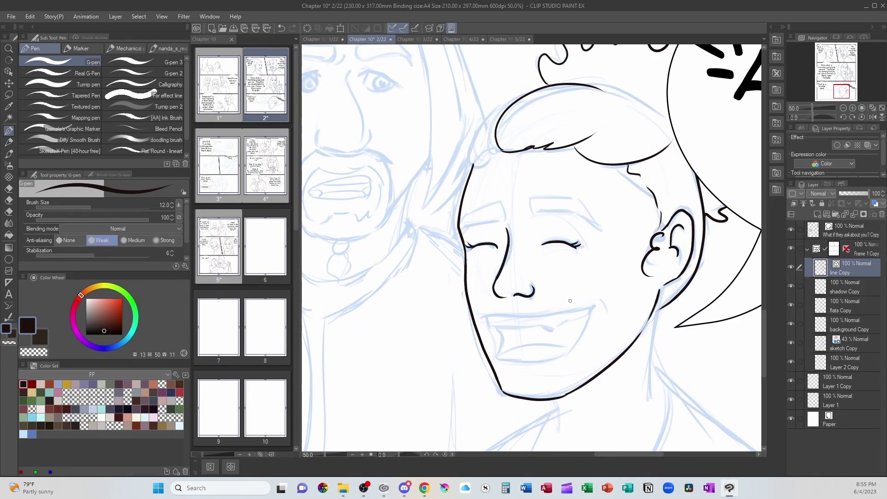
# Step: Redraw the upper lip, ink the open mouth and an eyebrow
pyautogui.hotkey('ctrl', 'z')
pyautogui.moveTo(484, 317); pyautogui.dragTo(593, 305)
pyautogui.moveTo(486, 322); pyautogui.dragTo(554, 325)
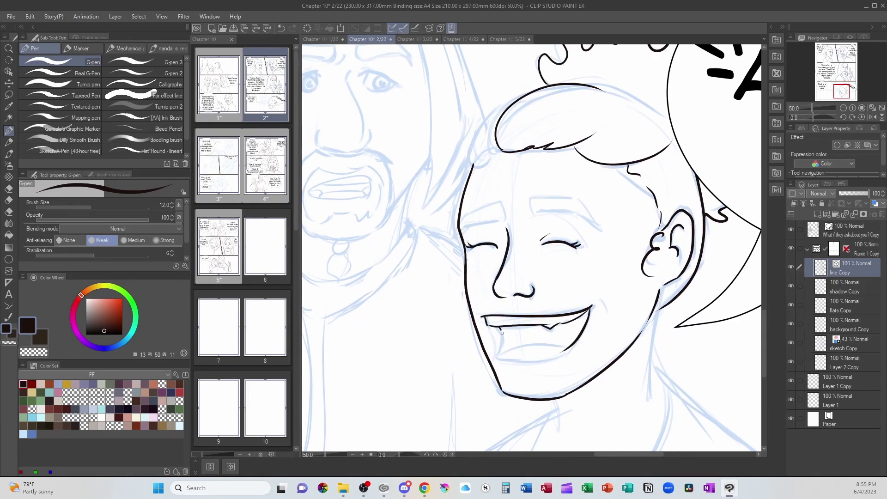
pyautogui.moveTo(501, 348); pyautogui.dragTo(579, 340)
pyautogui.moveTo(500, 355)
pyautogui.mouseDown()
pyautogui.moveTo(593, 309)
pyautogui.moveTo(575, 342)
pyautogui.mouseUp()
pyautogui.moveTo(530, 201)
pyautogui.mouseDown()
pyautogui.moveTo(520, 241)
pyautogui.moveTo(590, 271)
pyautogui.mouseUp()
pyautogui.moveTo(519, 240); pyautogui.dragTo(577, 247)
# Step: Pan back to the bearded character's face and switch to another application
pyautogui.press('e')
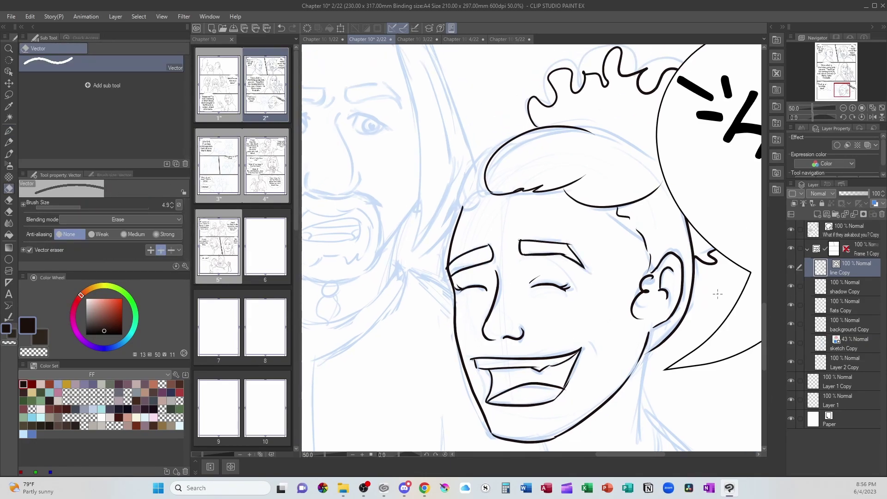
pyautogui.scroll(-2, 728, 296)
pyautogui.press('p')
pyautogui.scroll(1, 594, 358)
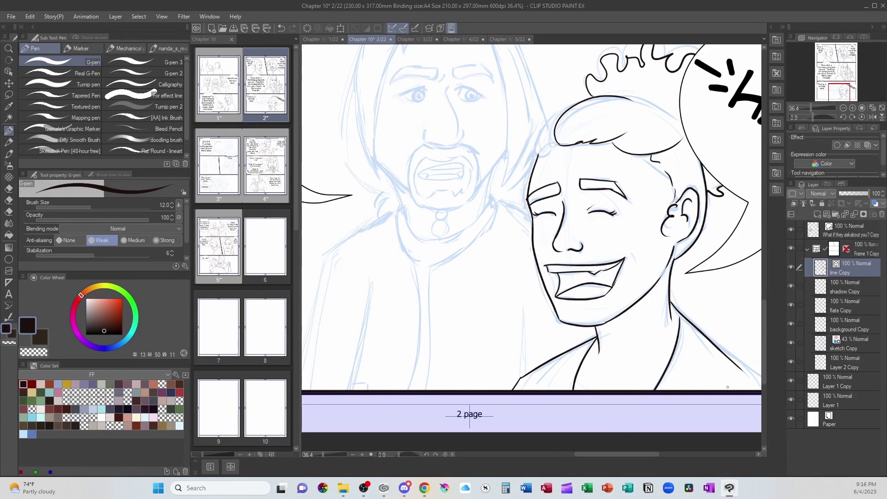
pyautogui.moveTo(730, 394); pyautogui.dragTo(638, 370)
pyautogui.press('e')
pyautogui.moveTo(361, 214); pyautogui.dragTo(521, 358)
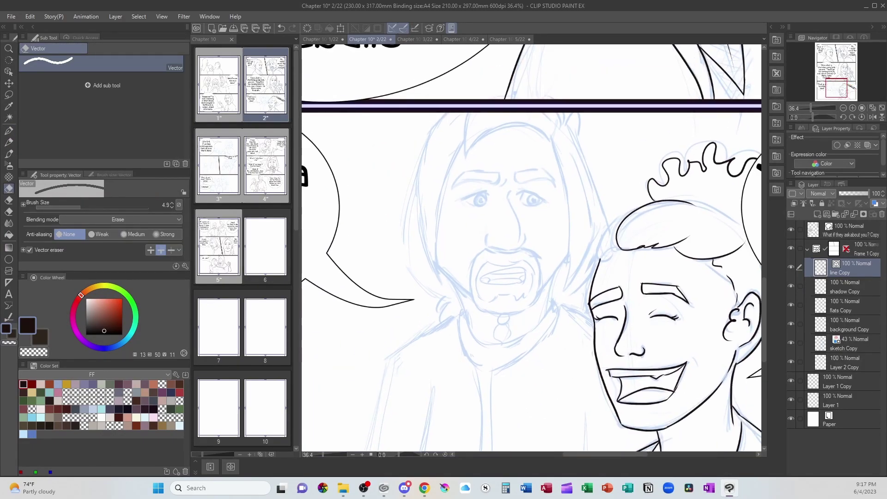
pyautogui.hotkey('alt', 'Tab')
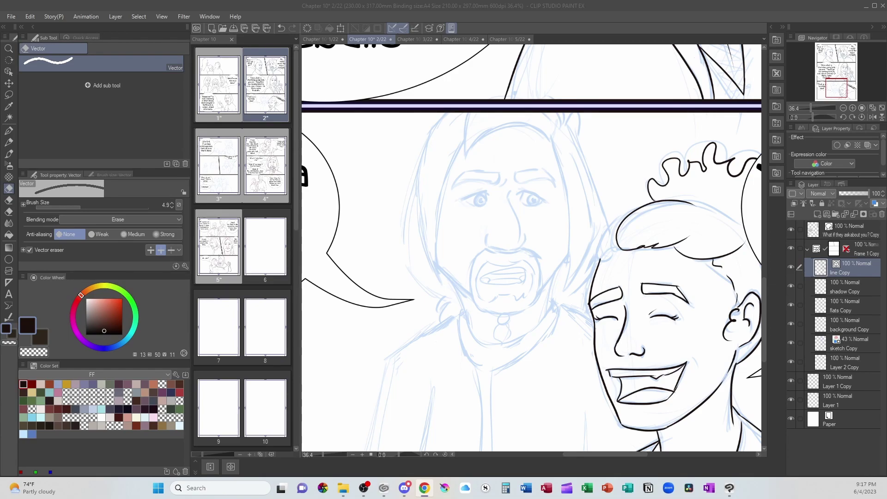
# Step: Ink the bearded man's hair curves and long strands around the face with the G-pen
pyautogui.hotkey('ctrl', '+')
pyautogui.hotkey('ctrl', '+')
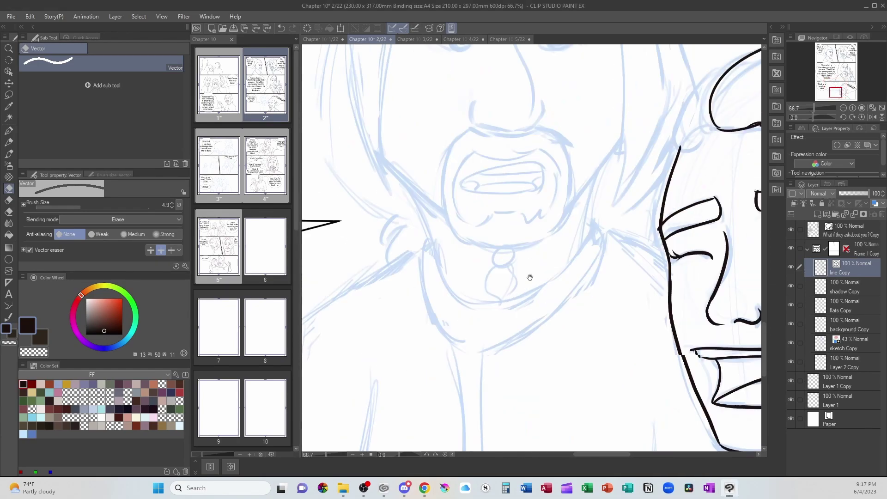
pyautogui.moveTo(527, 208); pyautogui.dragTo(527, 297)
pyautogui.press('p')
pyautogui.moveTo(430, 161); pyautogui.dragTo(569, 118)
pyautogui.moveTo(569, 68); pyautogui.dragTo(588, 130)
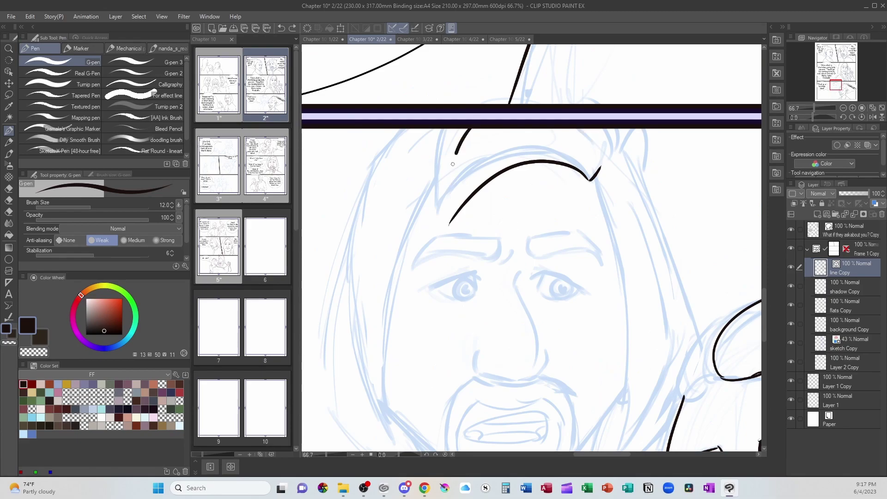
pyautogui.moveTo(471, 129); pyautogui.dragTo(451, 224)
pyautogui.moveTo(603, 129); pyautogui.dragTo(615, 156)
pyautogui.moveTo(485, 278); pyautogui.dragTo(572, 219)
pyautogui.moveTo(541, 106); pyautogui.dragTo(485, 382)
pyautogui.moveTo(511, 63)
pyautogui.mouseDown()
pyautogui.moveTo(522, 105)
pyautogui.moveTo(499, 413)
pyautogui.mouseUp()
pyautogui.moveTo(500, 413); pyautogui.dragTo(412, 368)
# Step: Ink the left and right eyebrow arches, undoing a rejected nose stroke
pyautogui.press('e')
pyautogui.press('p')
pyautogui.moveTo(534, 210); pyautogui.dragTo(551, 312)
pyautogui.hotkey('ctrl', 'z')
pyautogui.moveTo(586, 187)
pyautogui.mouseDown()
pyautogui.moveTo(540, 174)
pyautogui.moveTo(443, 196)
pyautogui.mouseUp()
pyautogui.moveTo(445, 195); pyautogui.dragTo(518, 182)
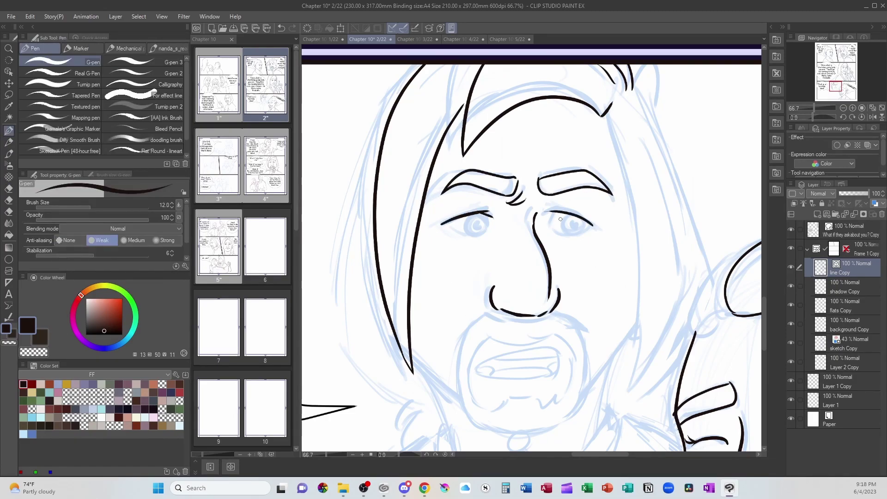
# Step: Lasso-select the left eye, nudge it into a new position, and deselect
pyautogui.press('m')
pyautogui.moveTo(433, 201)
pyautogui.mouseDown()
pyautogui.moveTo(490, 237)
pyautogui.moveTo(482, 229)
pyautogui.mouseUp()
pyautogui.hotkey('ctrl', 't')
pyautogui.press('Return')
pyautogui.hotkey('ctrl', 'd')
# Step: Add the pupils and ink the right edge of the face
pyautogui.press('u')
pyautogui.press('p')
pyautogui.moveTo(572, 222); pyautogui.dragTo(576, 231)
pyautogui.moveTo(608, 111)
pyautogui.mouseDown()
pyautogui.moveTo(633, 260)
pyautogui.moveTo(673, 121)
pyautogui.mouseUp()
# Step: Add more hair strokes and a line from the hair edge toward the chin
pyautogui.moveTo(634, 66); pyautogui.dragTo(707, 278)
pyautogui.moveTo(624, 278); pyautogui.dragTo(492, 229)
pyautogui.moveTo(618, 201); pyautogui.dragTo(561, 288)
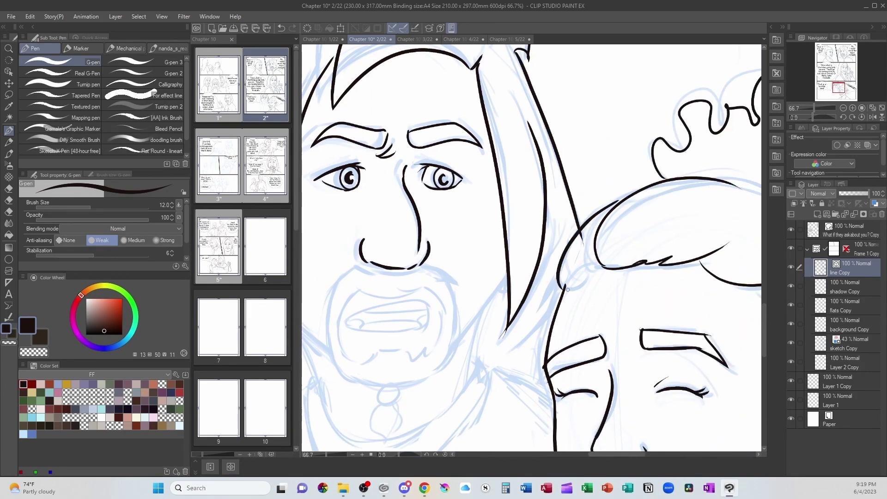
pyautogui.moveTo(596, 250); pyautogui.dragTo(568, 292)
pyautogui.press('e')
pyautogui.press('p')
pyautogui.moveTo(425, 401); pyautogui.dragTo(567, 380)
pyautogui.press('e')
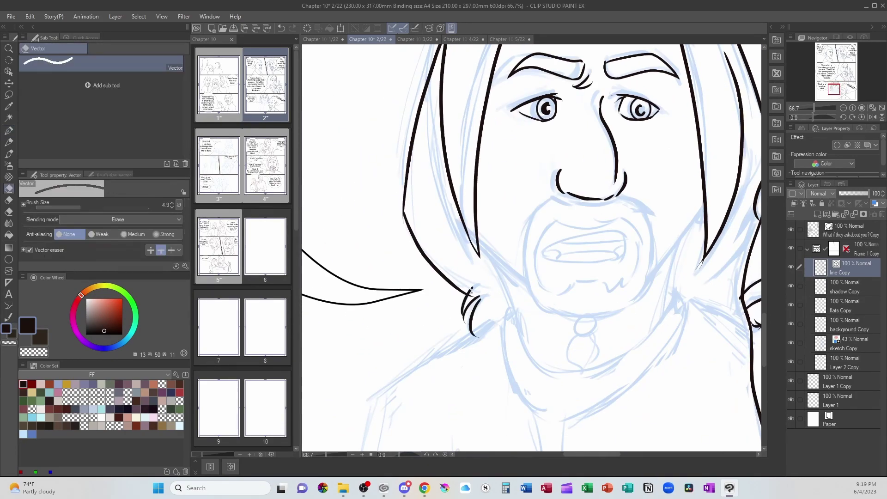
pyautogui.press('p')
pyautogui.moveTo(426, 305); pyautogui.dragTo(497, 354)
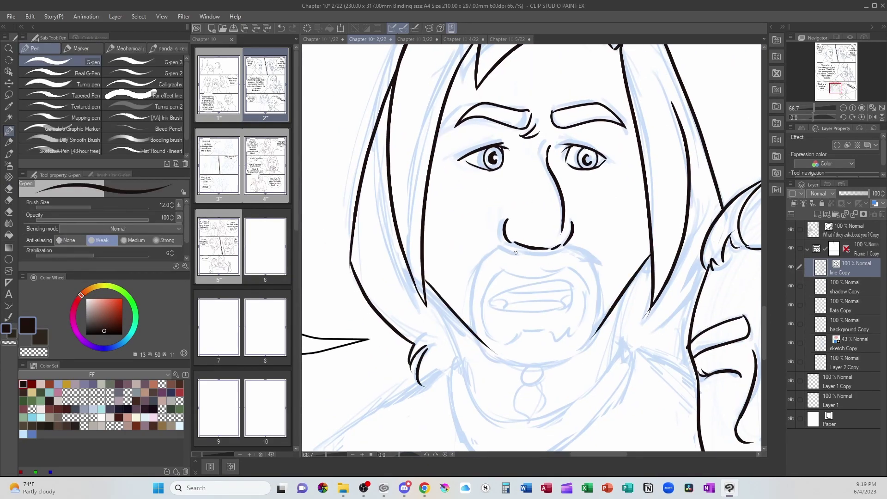
# Step: Ink the beard, mustache, open mouth outline, inner mouth and teeth lines
pyautogui.moveTo(489, 255); pyautogui.dragTo(588, 257)
pyautogui.moveTo(485, 258)
pyautogui.mouseDown()
pyautogui.moveTo(482, 336)
pyautogui.moveTo(598, 255)
pyautogui.mouseUp()
pyautogui.moveTo(501, 272); pyautogui.dragTo(570, 278)
pyautogui.moveTo(533, 268); pyautogui.dragTo(593, 291)
pyautogui.moveTo(501, 274); pyautogui.dragTo(555, 332)
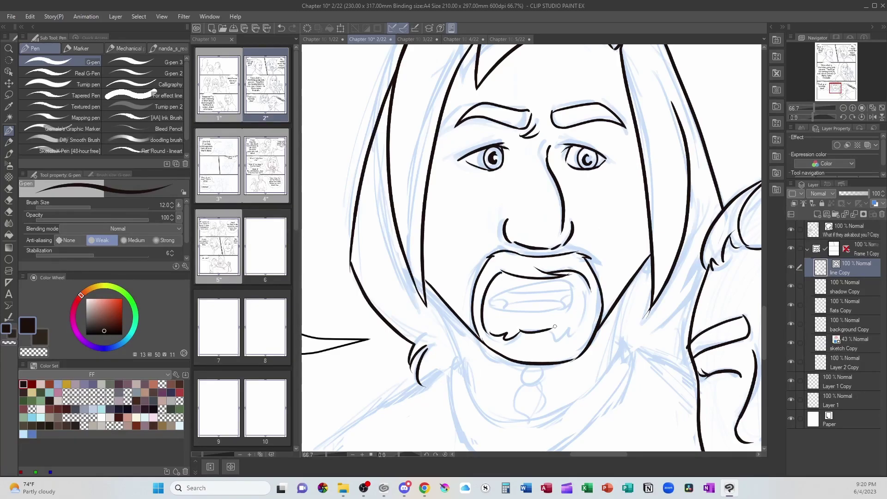
pyautogui.moveTo(491, 304)
pyautogui.mouseDown()
pyautogui.moveTo(532, 286)
pyautogui.moveTo(577, 295)
pyautogui.mouseUp()
pyautogui.moveTo(492, 308); pyautogui.dragTo(576, 305)
# Step: Ink the pendant below the chin, the neck, left shoulder and torso lines
pyautogui.moveTo(538, 365); pyautogui.dragTo(545, 423)
pyautogui.moveTo(438, 297); pyautogui.dragTo(461, 382)
pyautogui.moveTo(623, 287); pyautogui.dragTo(639, 357)
pyautogui.scroll(-3, 534, 312)
pyautogui.moveTo(469, 229); pyautogui.dragTo(637, 220)
pyautogui.moveTo(468, 246); pyautogui.dragTo(311, 355)
pyautogui.scroll(-4, 534, 277)
pyautogui.moveTo(408, 164); pyautogui.dragTo(305, 403)
pyautogui.scroll(2, 534, 277)
pyautogui.scroll(-2, 534, 278)
pyautogui.moveTo(473, 229); pyautogui.dragTo(434, 419)
pyautogui.scroll(1, 535, 278)
pyautogui.moveTo(533, 197); pyautogui.dragTo(518, 444)
pyautogui.moveTo(506, 198); pyautogui.dragTo(488, 444)
pyautogui.press('e')
pyautogui.scroll(2, 534, 277)
pyautogui.scroll(3, 547, 333)
pyautogui.scroll(-1, 559, 401)
pyautogui.press('p')
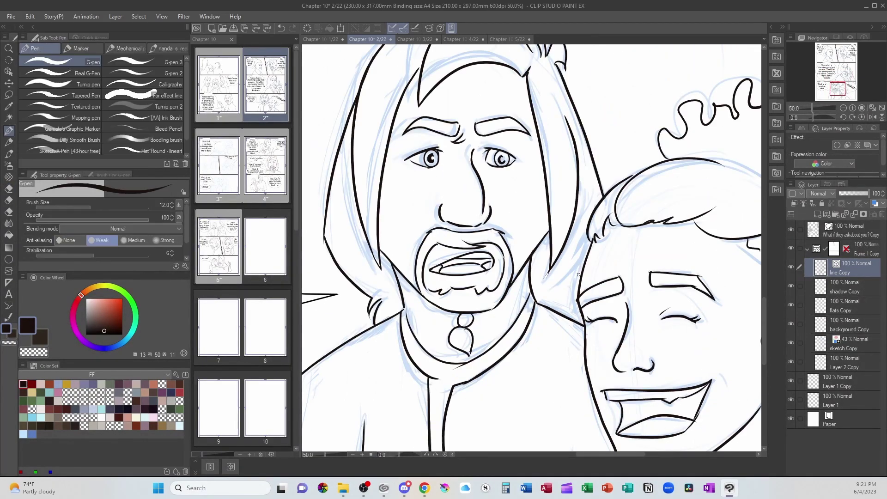
pyautogui.press('e')
pyautogui.scroll(-4, 541, 368)
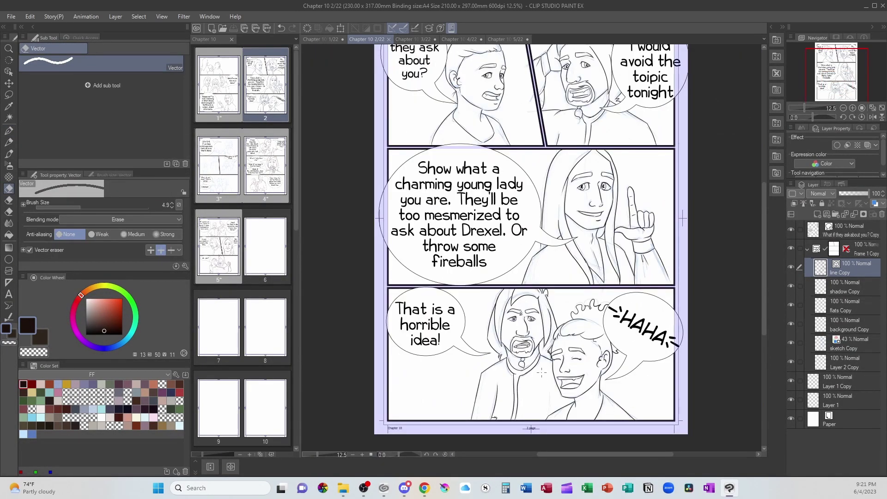
# Step: Save the comic file, then switch to the Chapter 10 page 1 canvas tab
pyautogui.press('super+e')
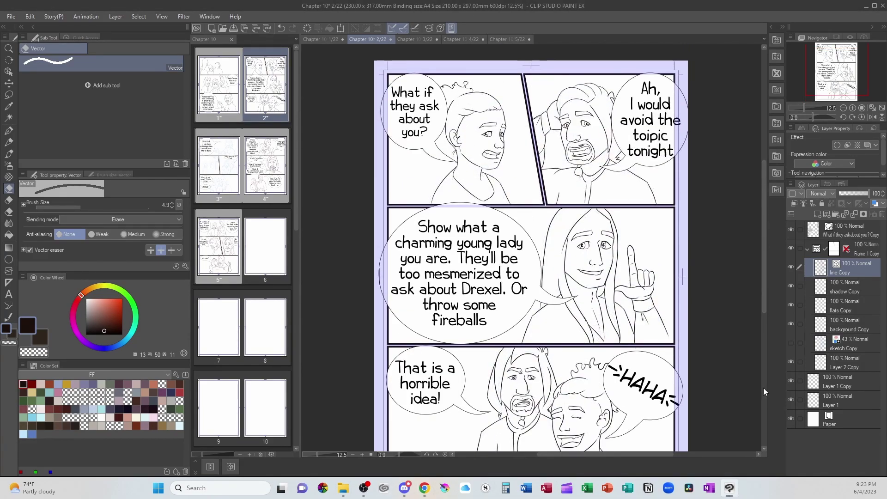
pyautogui.hotkey('ctrl', 's')
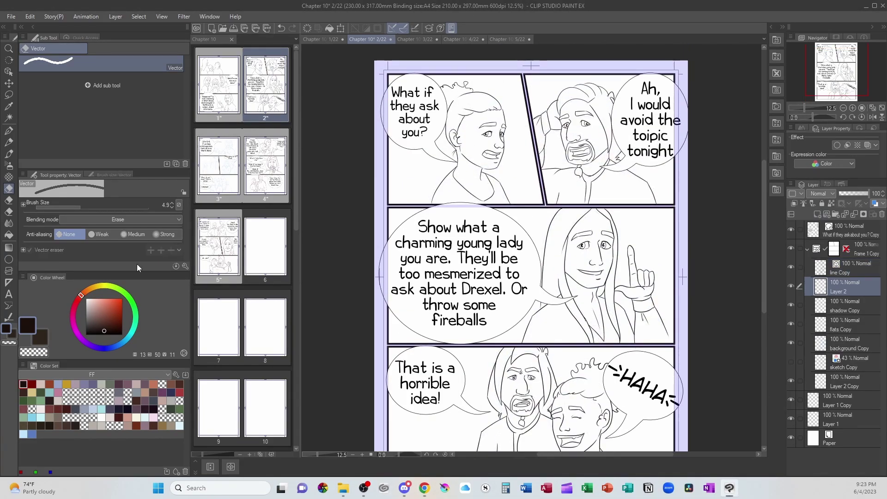
pyautogui.press('b')
pyautogui.scroll(2, 531, 256)
pyautogui.press('e')
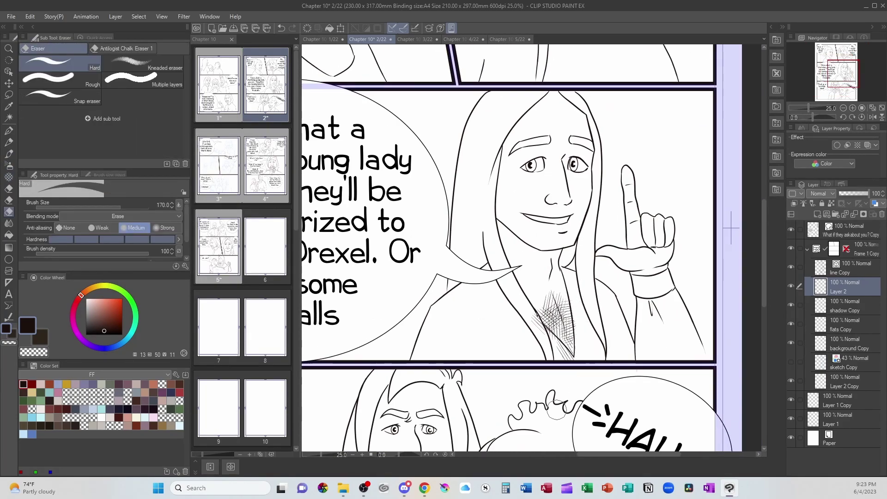
pyautogui.scroll(2, 554, 410)
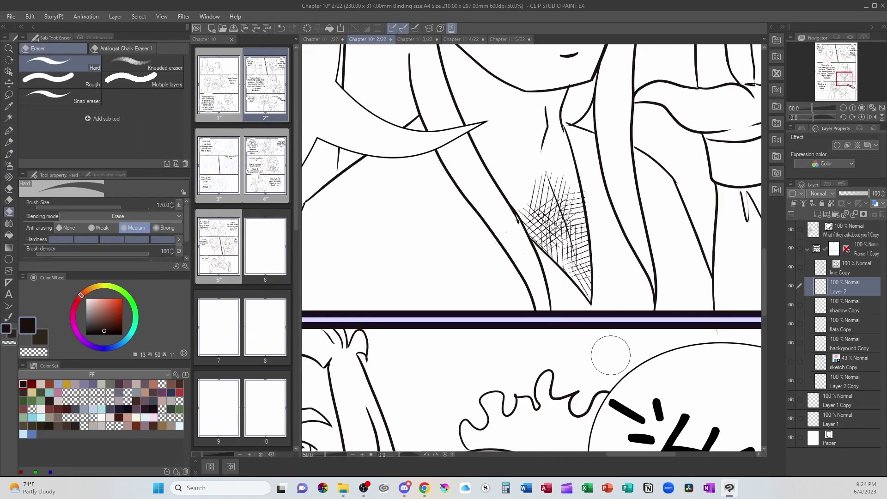
pyautogui.scroll(-4, 619, 378)
pyautogui.hotkey('ctrl', 'shift', 'Tab')
pyautogui.scroll(2, 613, 284)
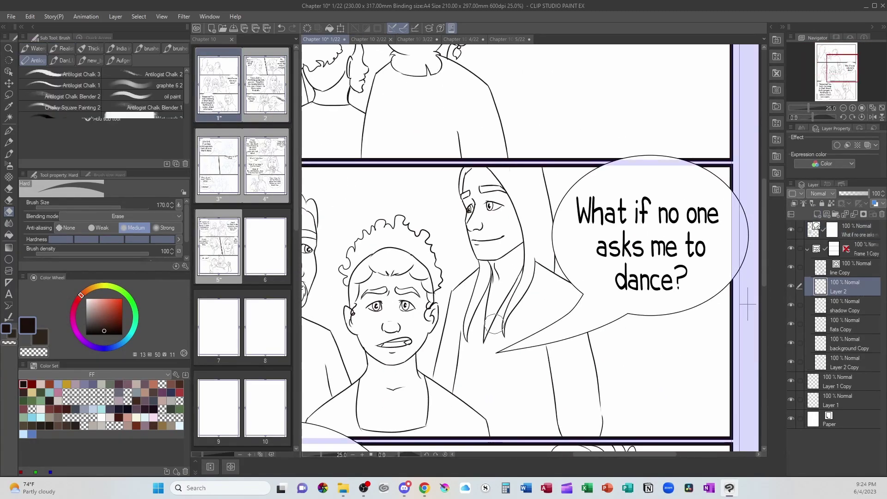